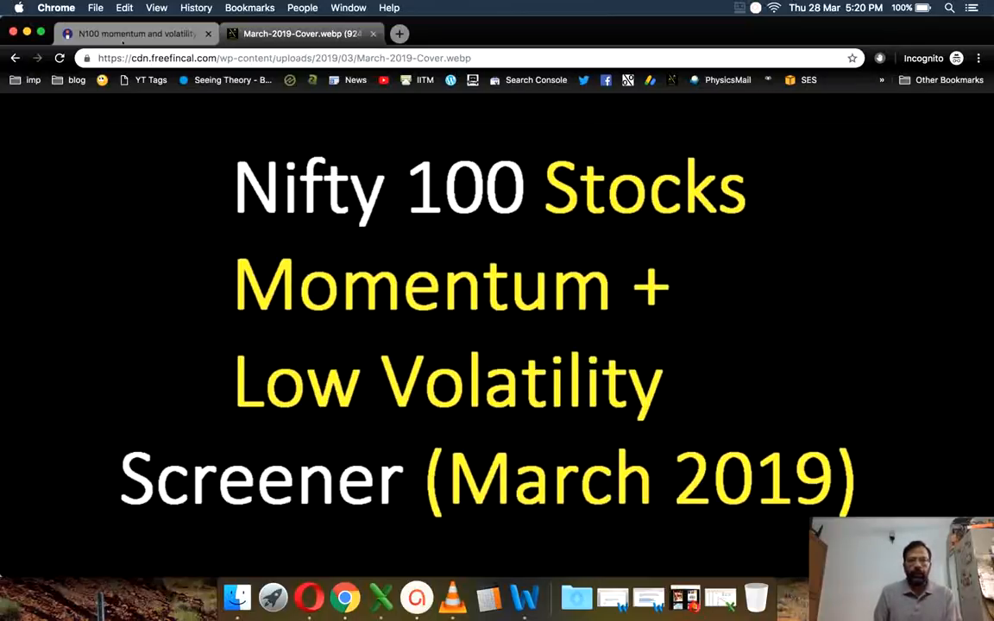
# Step: View the N100 momentum and volatility screener's product page, and switch to the screener workbook in Excel
pyautogui.click(126, 34)
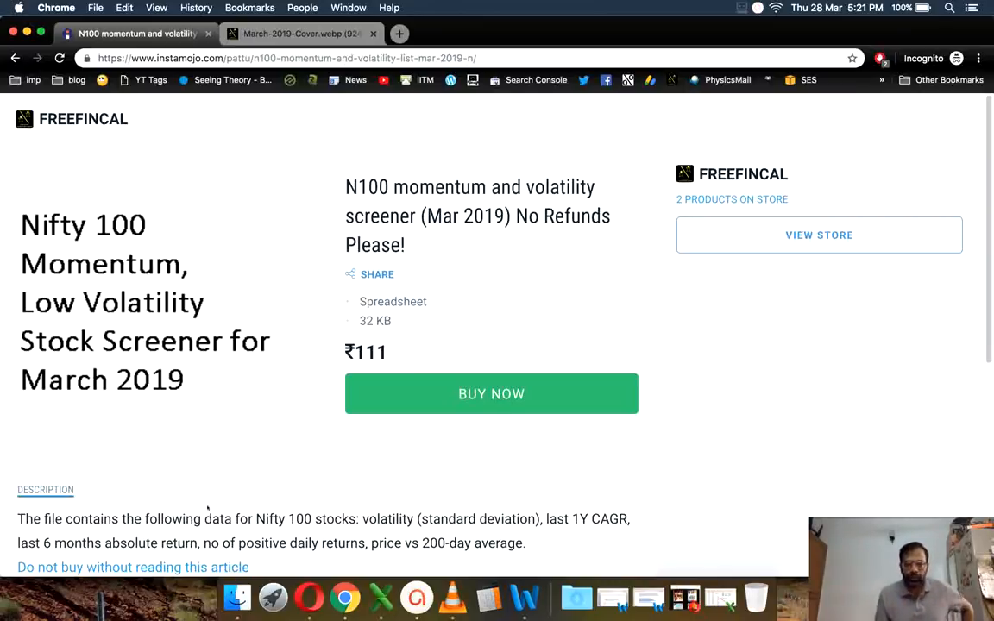
pyautogui.click(380, 595)
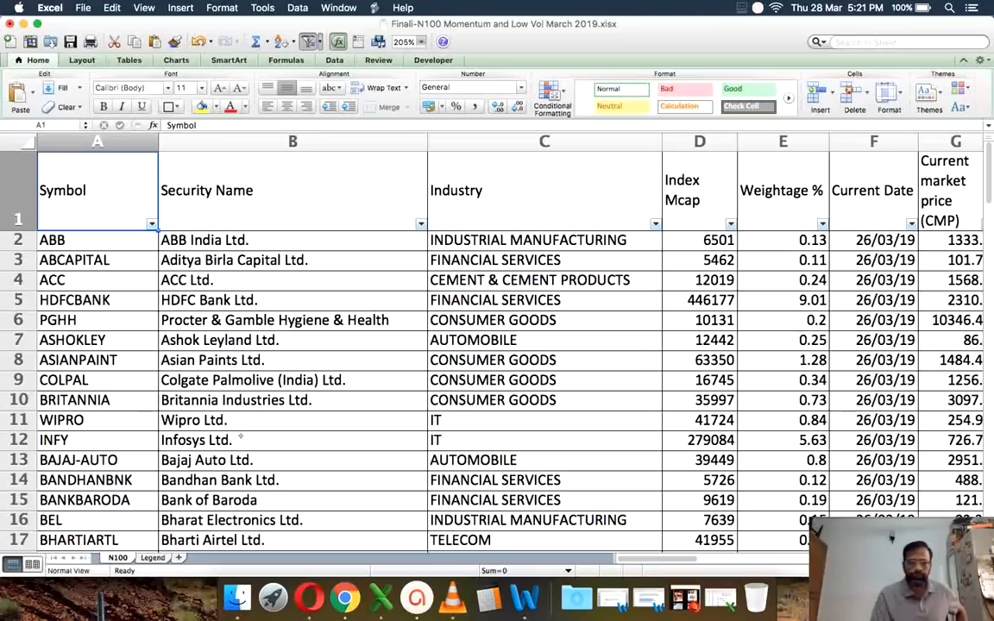
# Step: Review the N100 sheet's column headers one by one, from Security Name through Absolute return 6 months
pyautogui.press('Right')
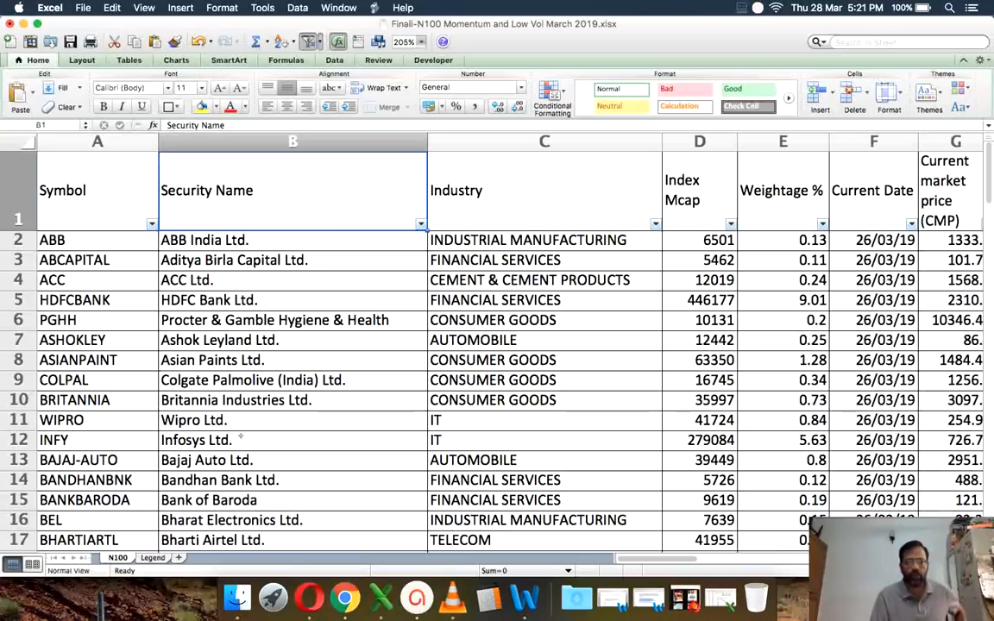
pyautogui.press('Right')
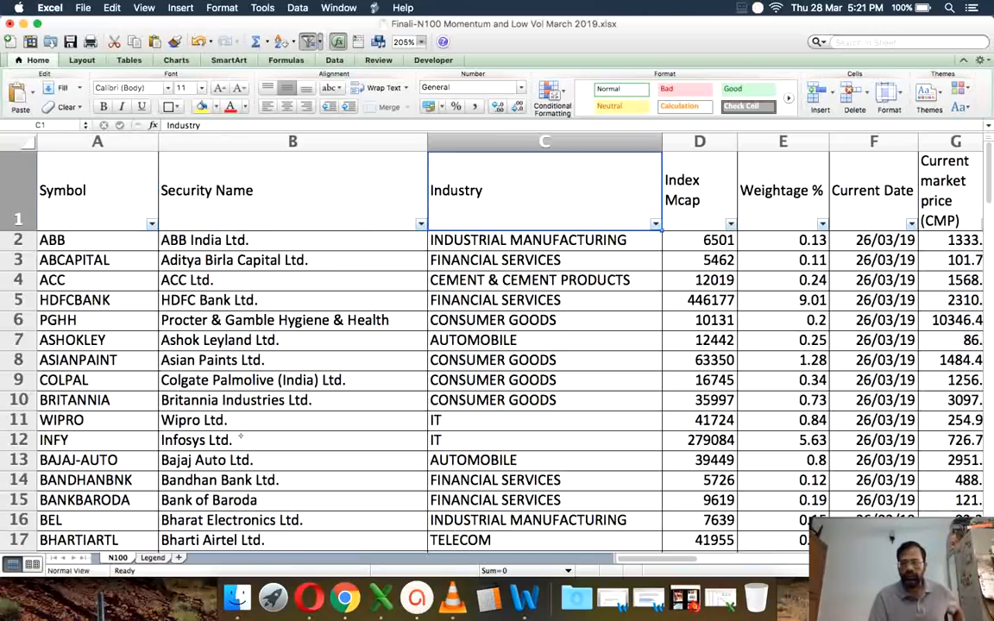
pyautogui.press('Right')
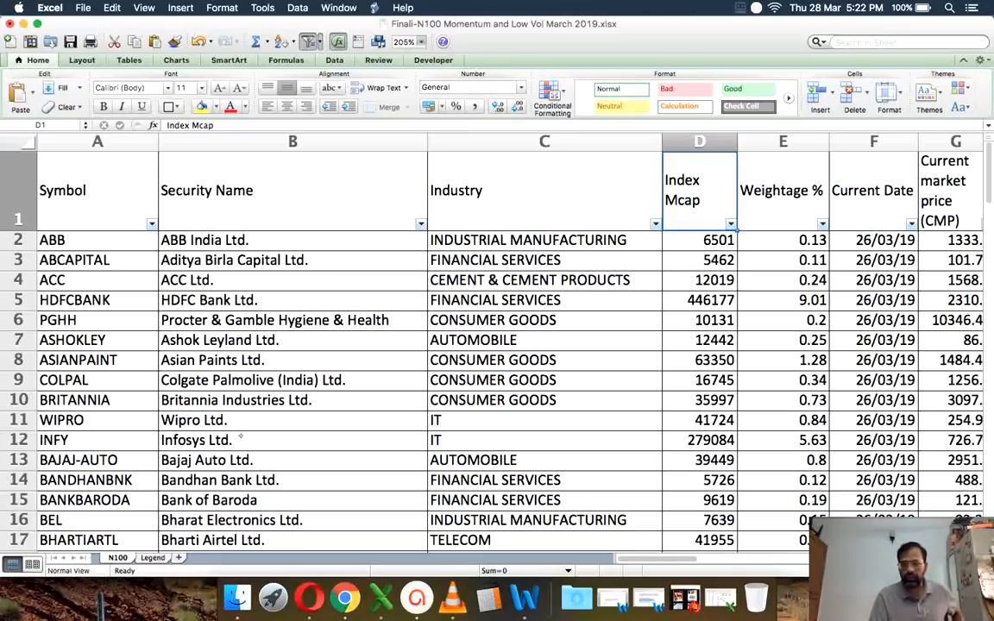
pyautogui.press('Right')
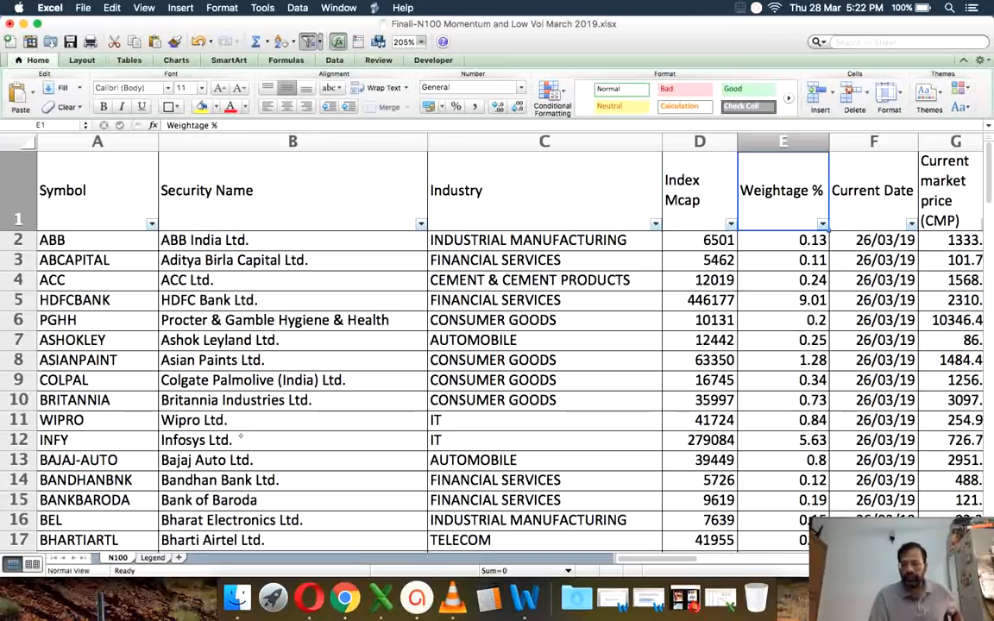
pyautogui.press('Right')
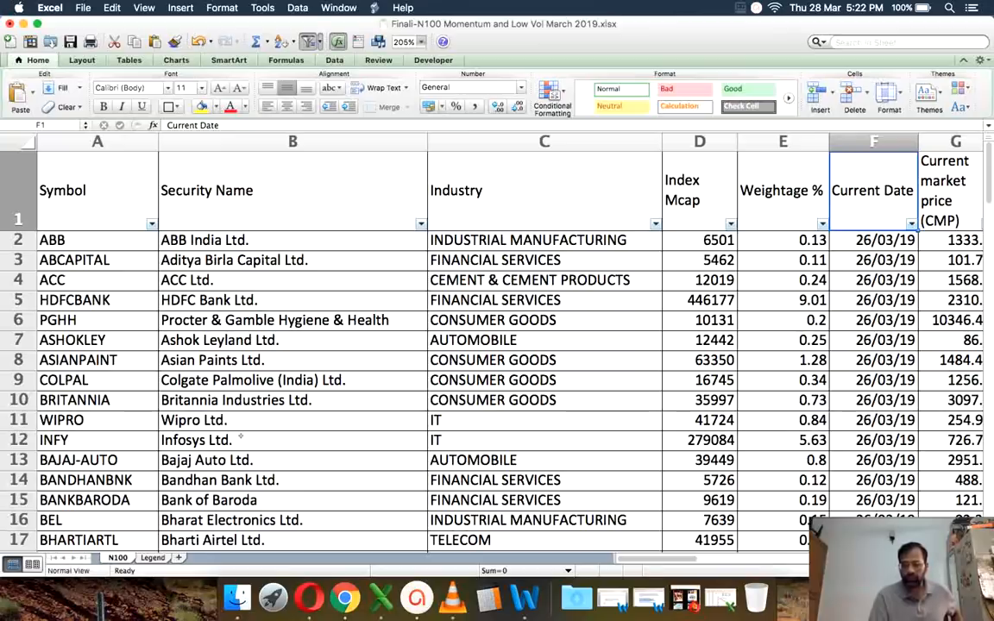
pyautogui.press('Right')
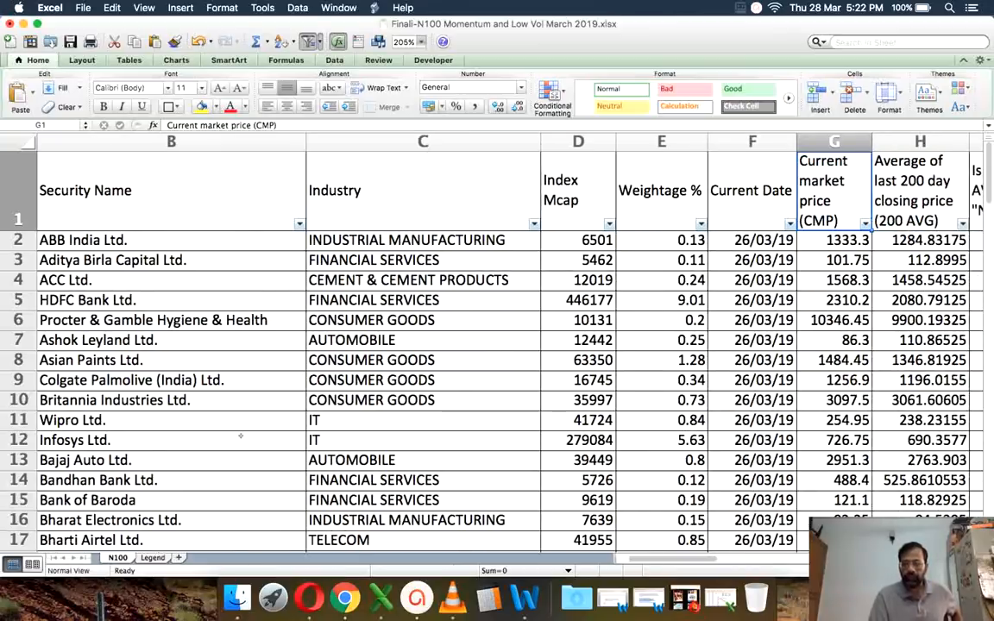
pyautogui.press('Right')
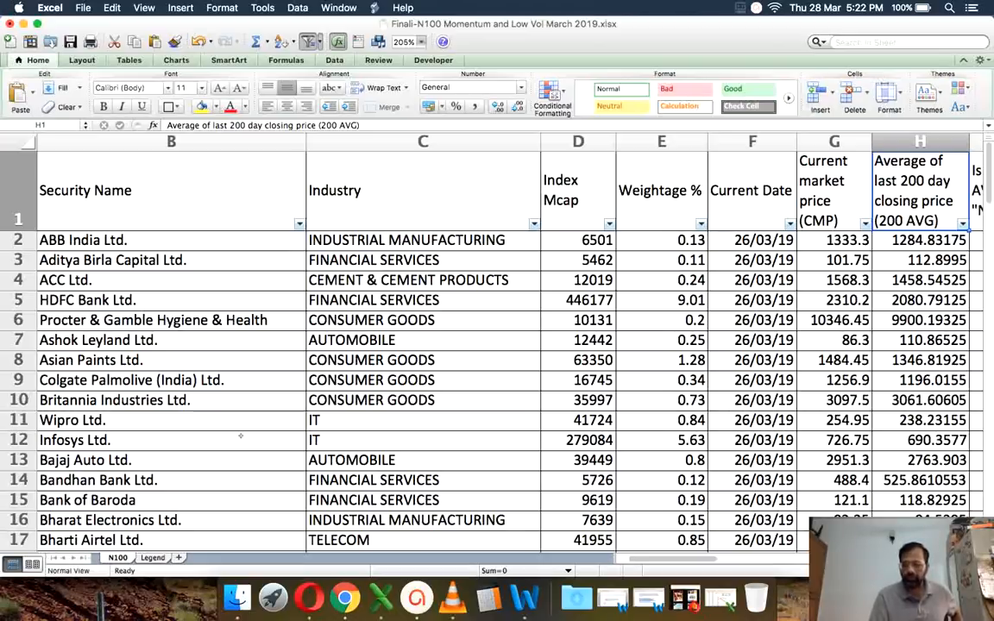
pyautogui.press('Right')
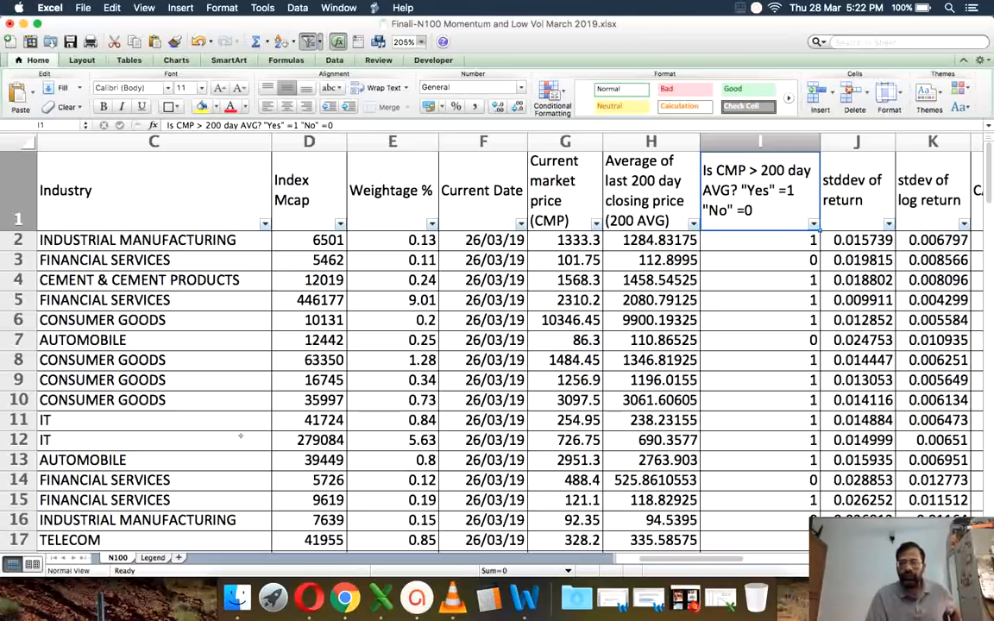
pyautogui.press('Right')
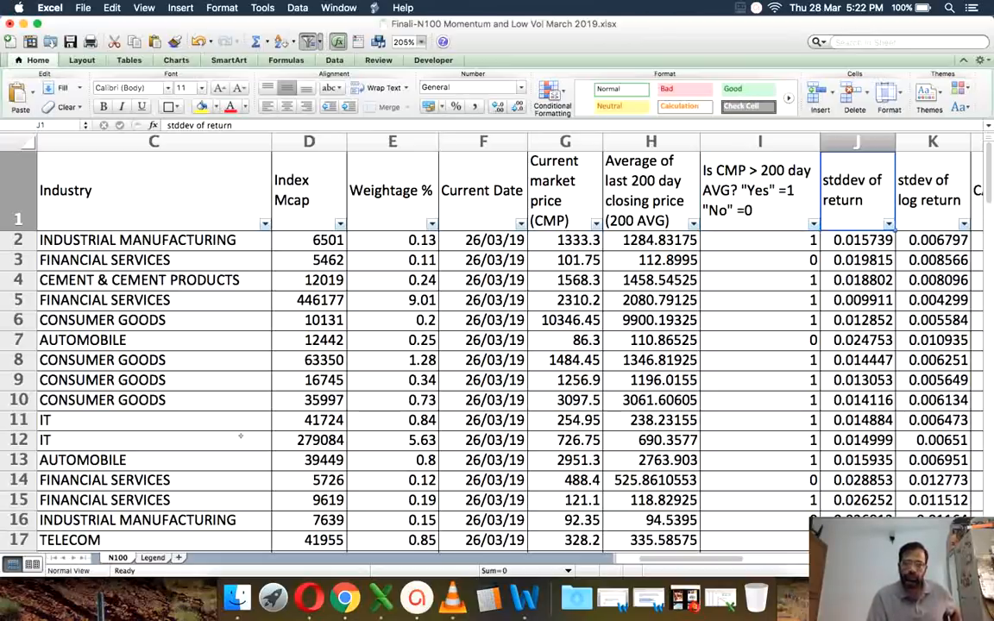
pyautogui.press('Right')
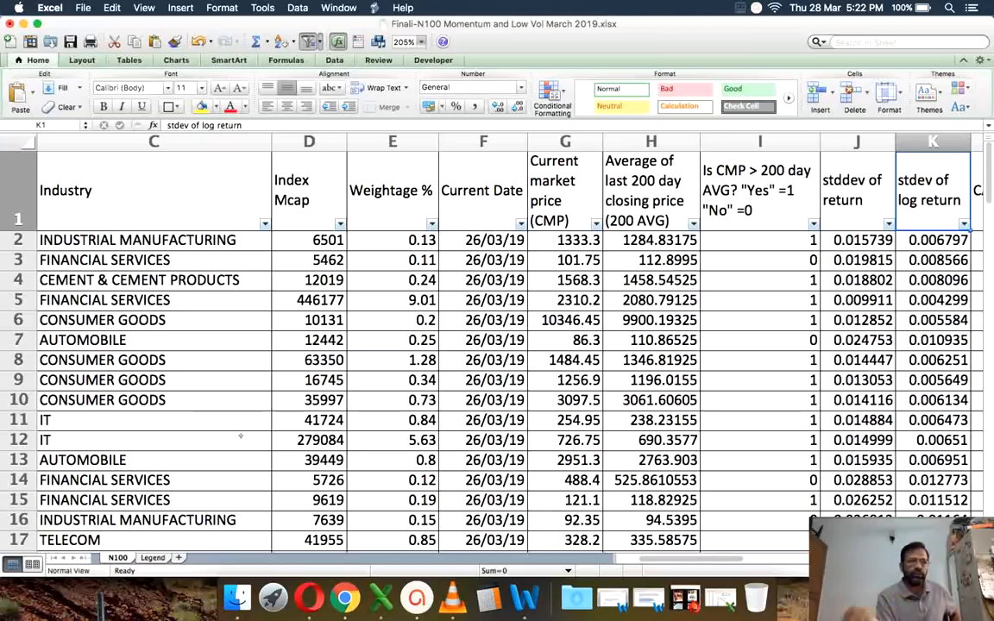
pyautogui.press('Right')
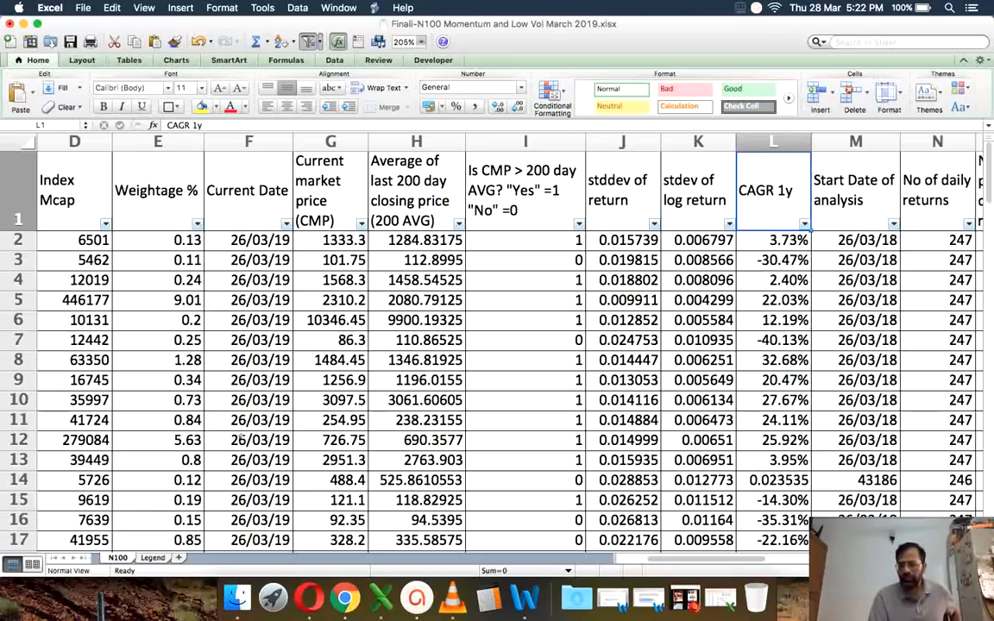
pyautogui.press('Right')
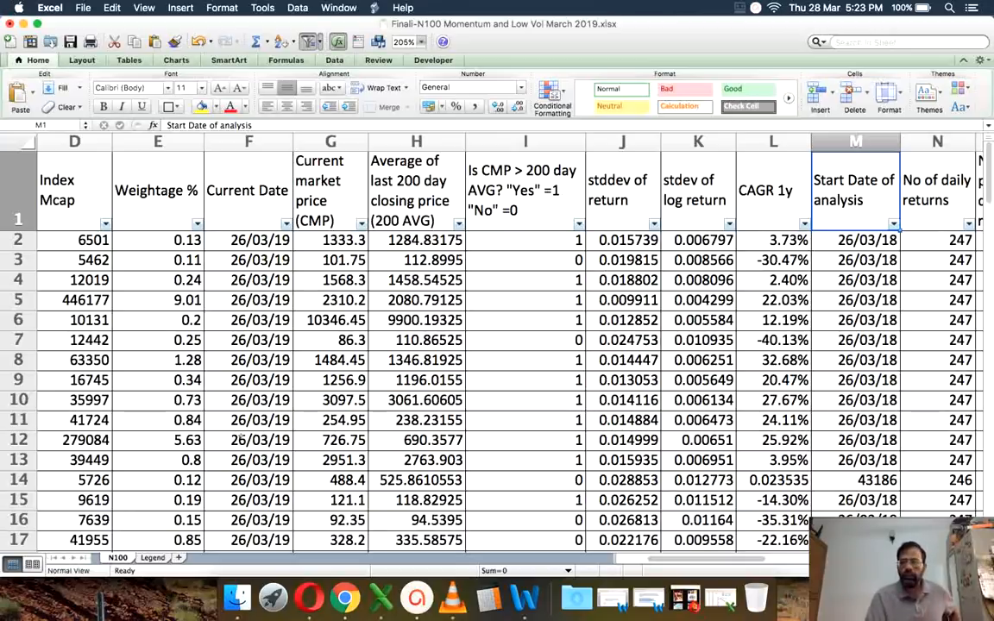
pyautogui.press('Right')
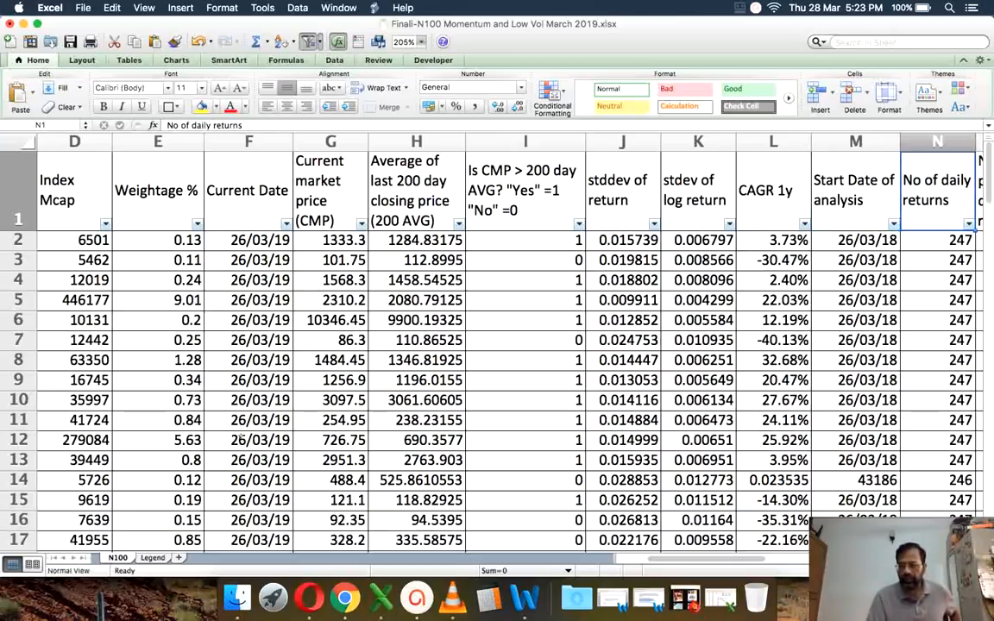
pyautogui.press('Right')
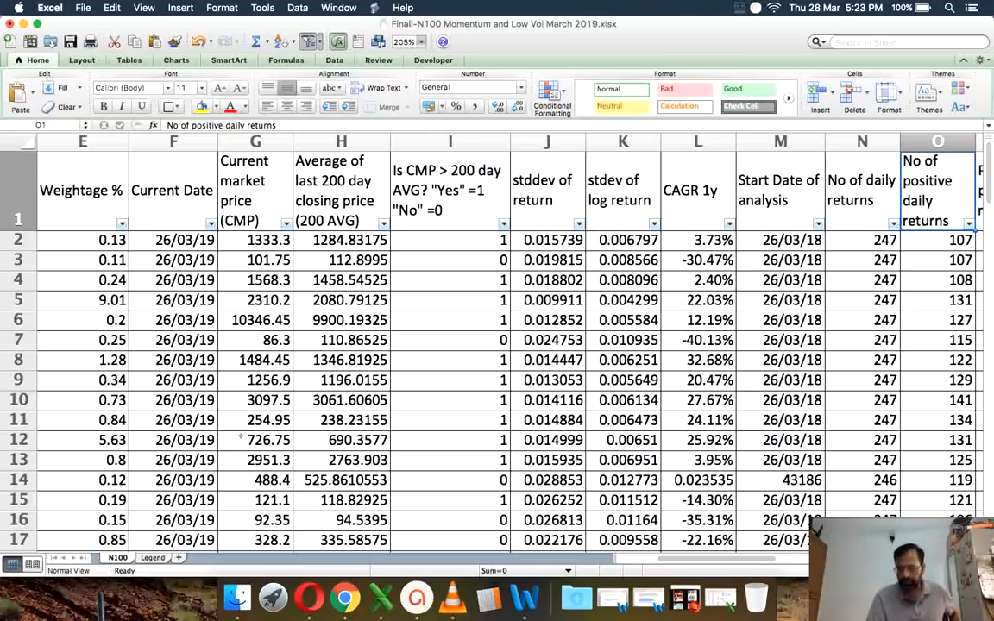
pyautogui.press('Right')
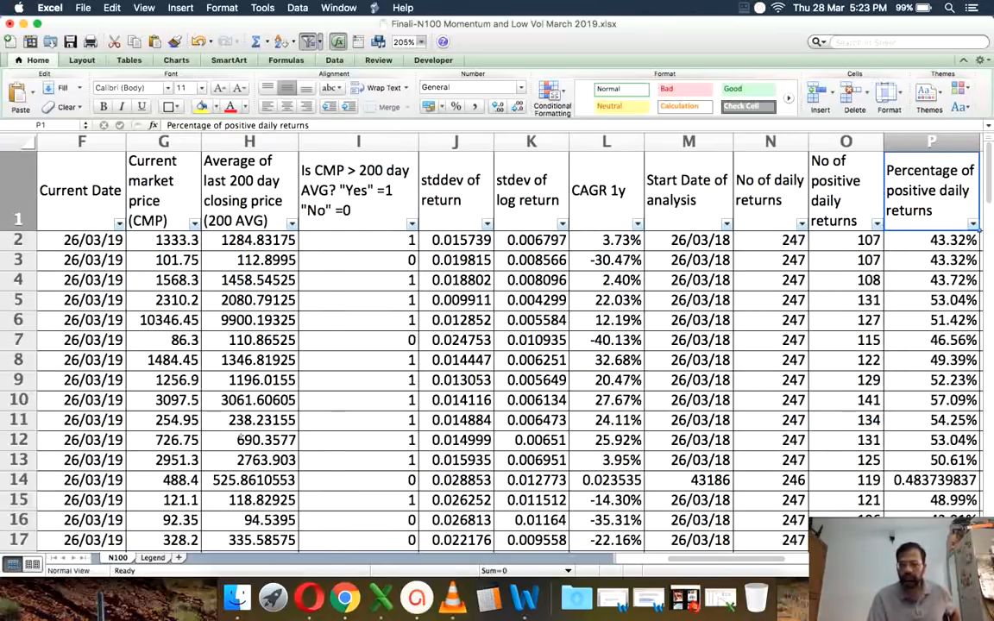
pyautogui.press('Right')
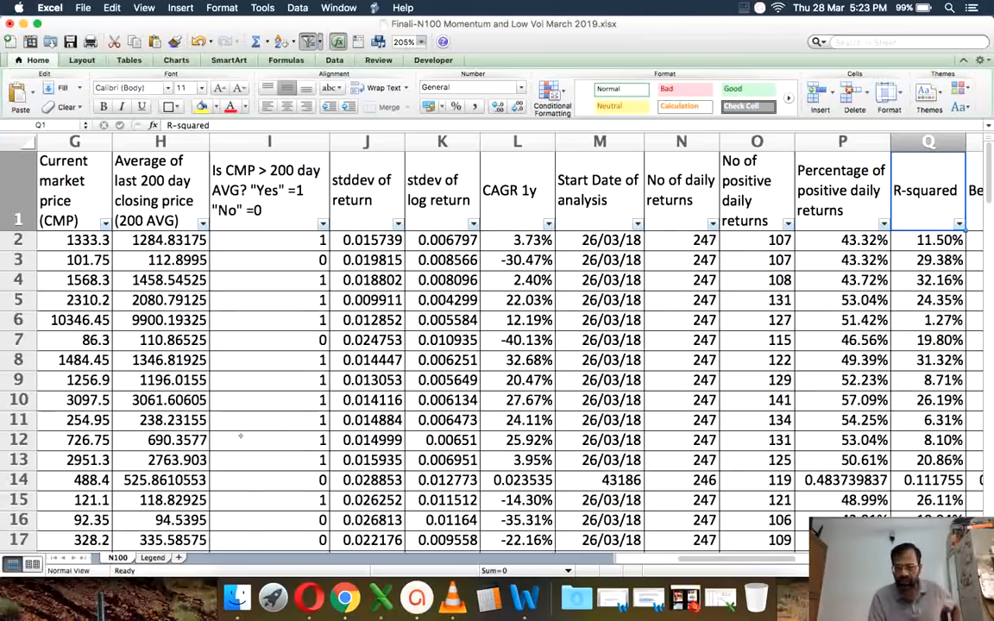
pyautogui.press('Right')
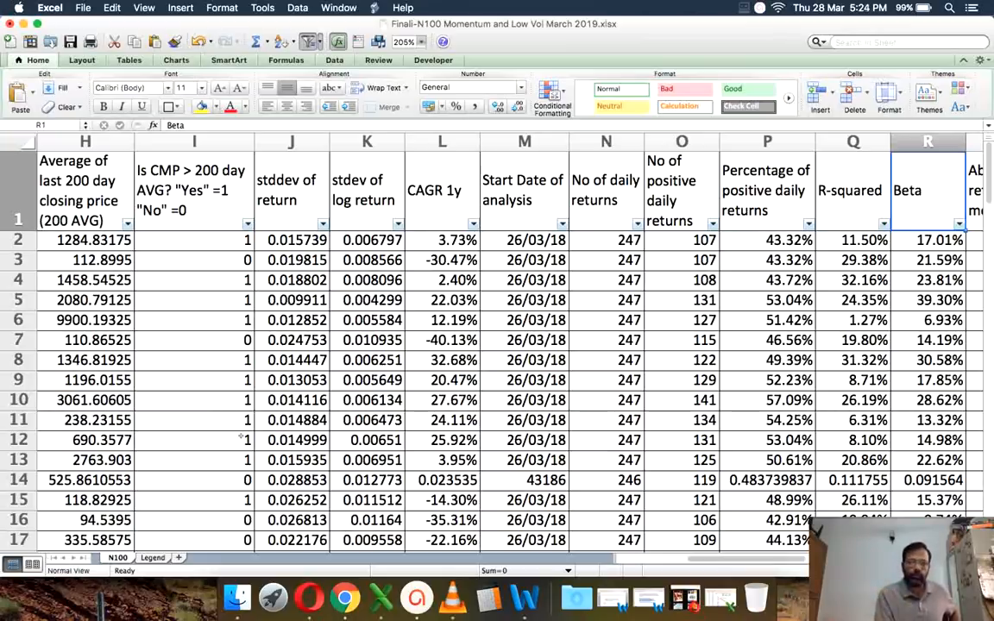
pyautogui.press('Right')
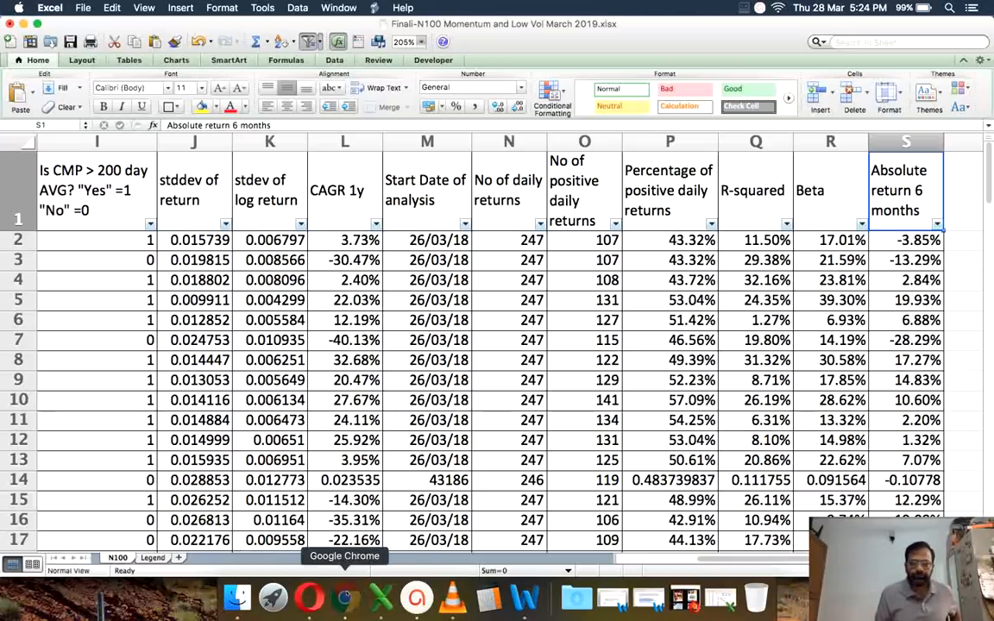
# Step: Switch to Chrome and show the March 2019 screener cover image
pyautogui.click(345, 597)
pyautogui.click(294, 34)
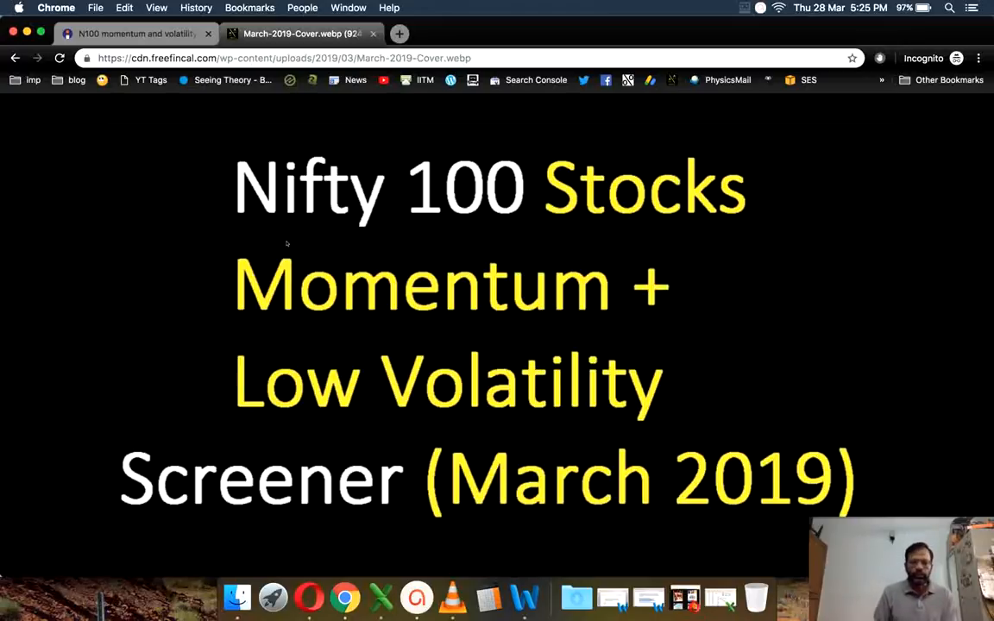
# Step: Switch to Excel and filter the Absolute return 6 months column to values greater than 0
pyautogui.click(380, 597)
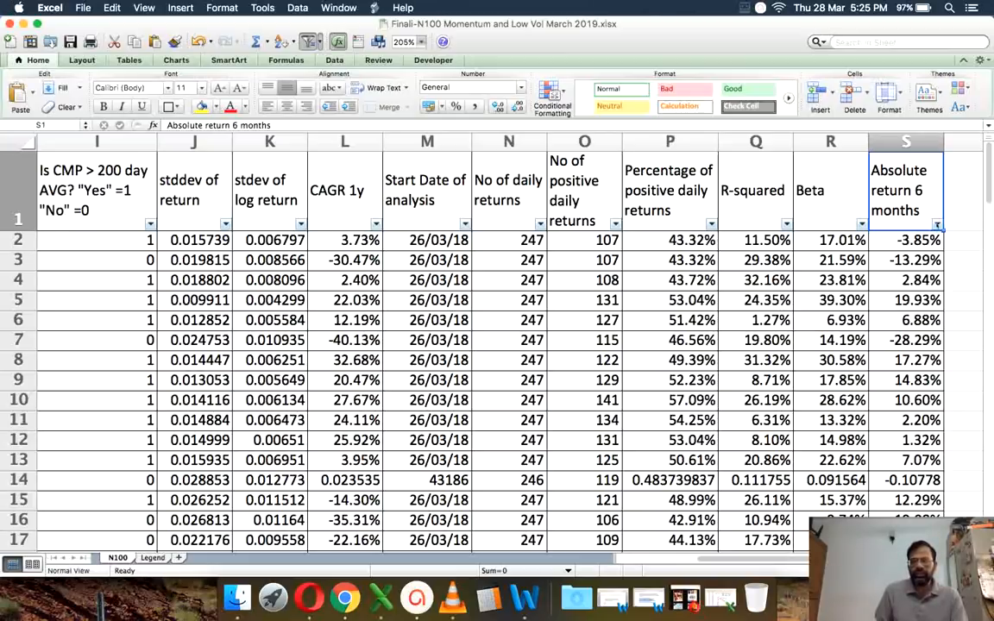
pyautogui.click(937, 225)
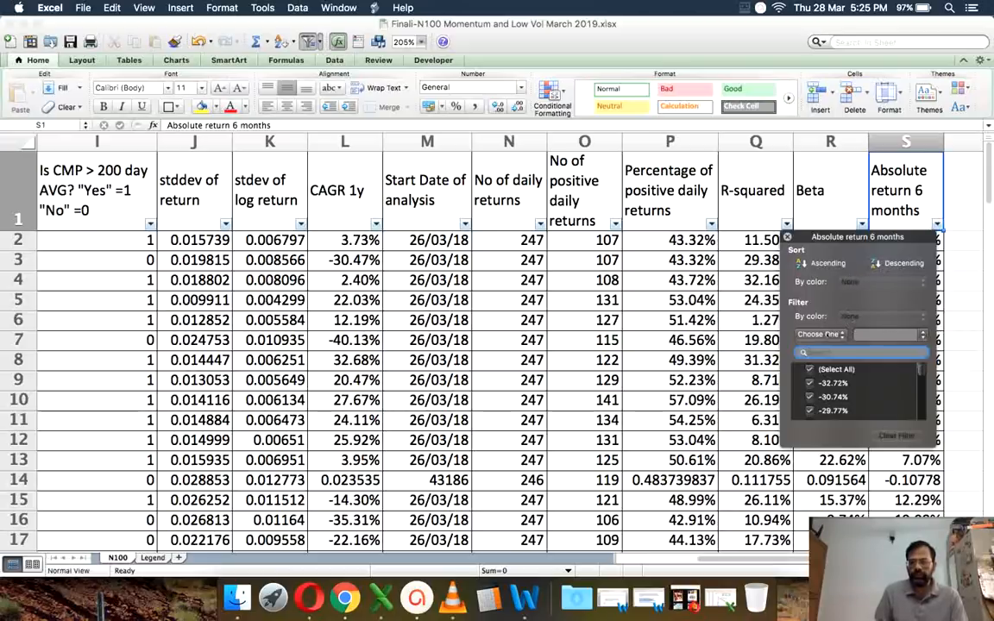
pyautogui.click(819, 334)
pyautogui.click(841, 385)
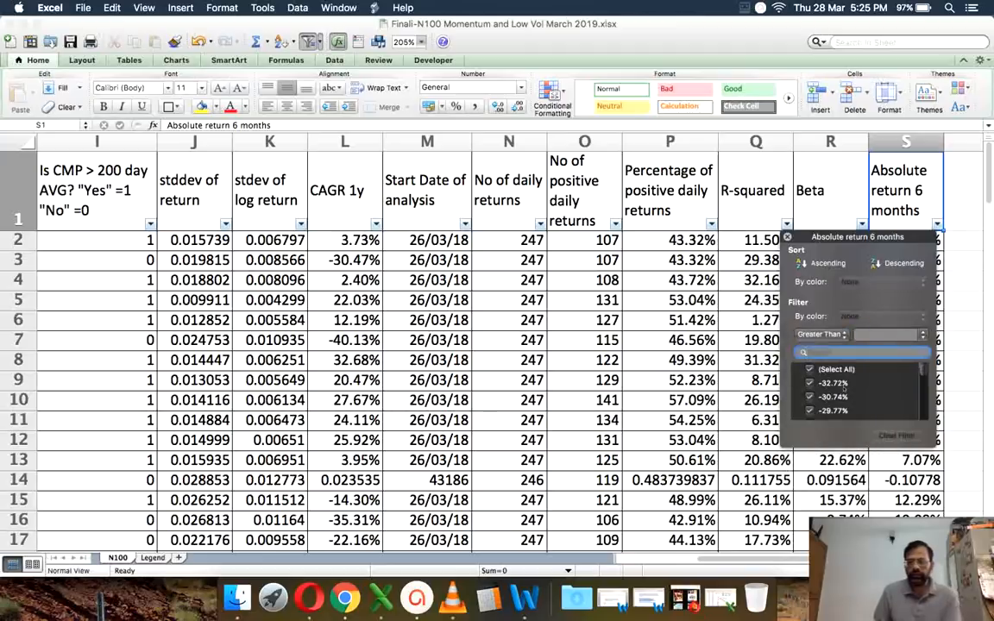
pyautogui.click(897, 334)
pyautogui.write('0')
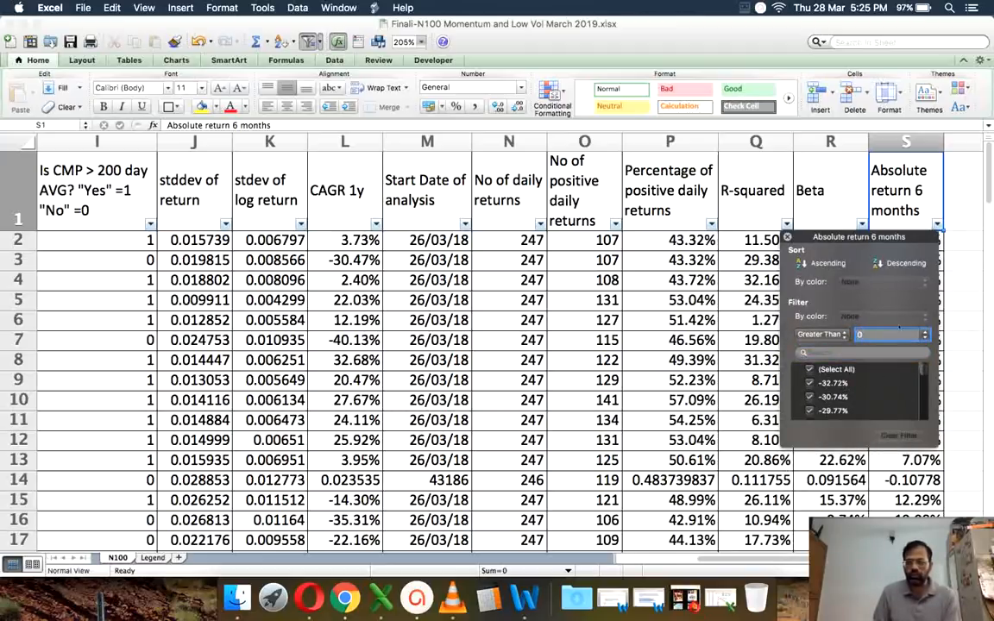
pyautogui.click(691, 343)
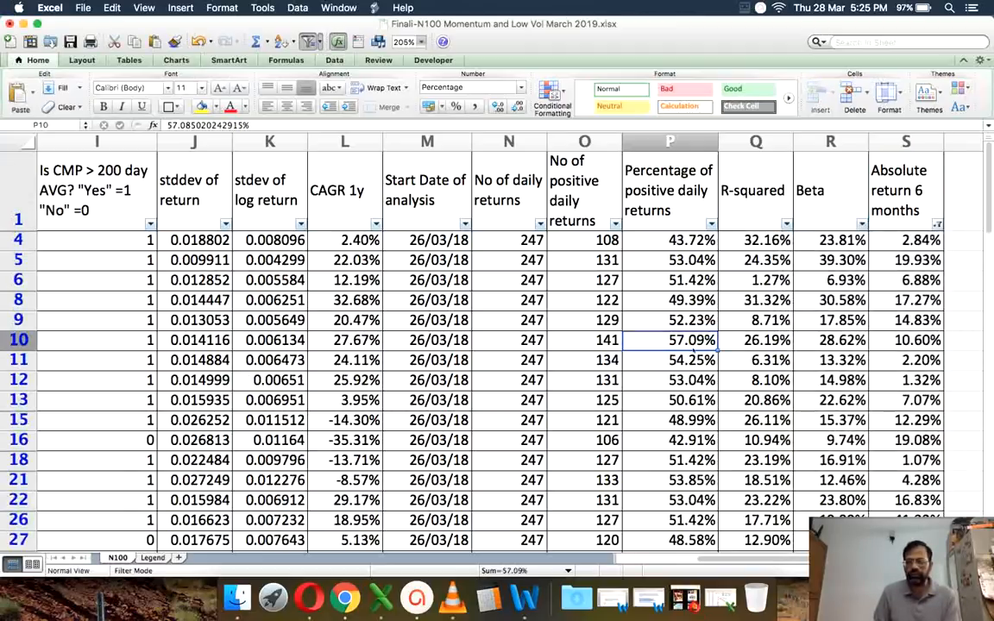
pyautogui.click(376, 224)
pyautogui.click(452, 335)
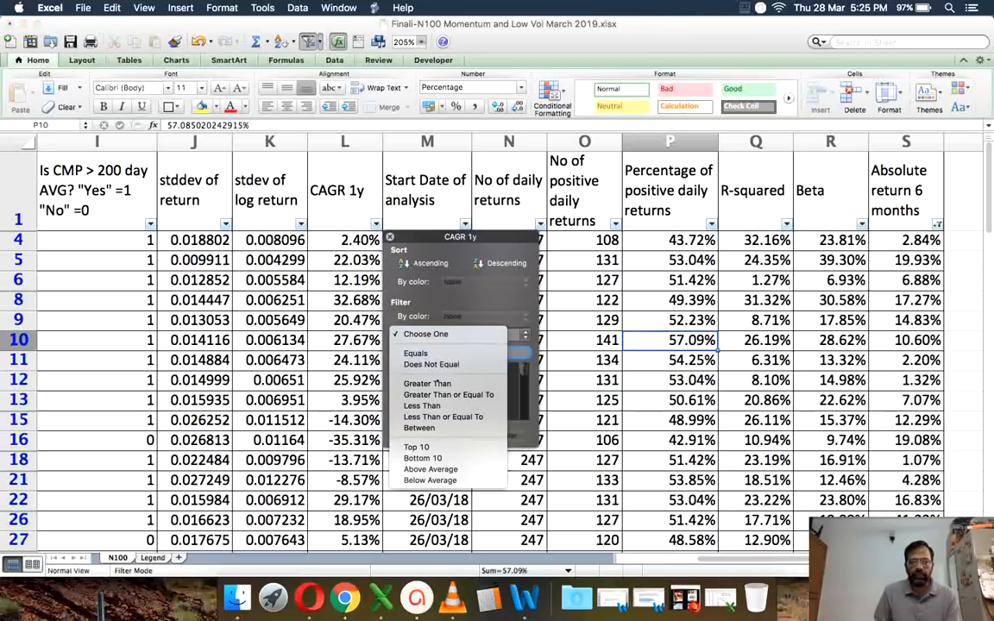
pyautogui.click(431, 382)
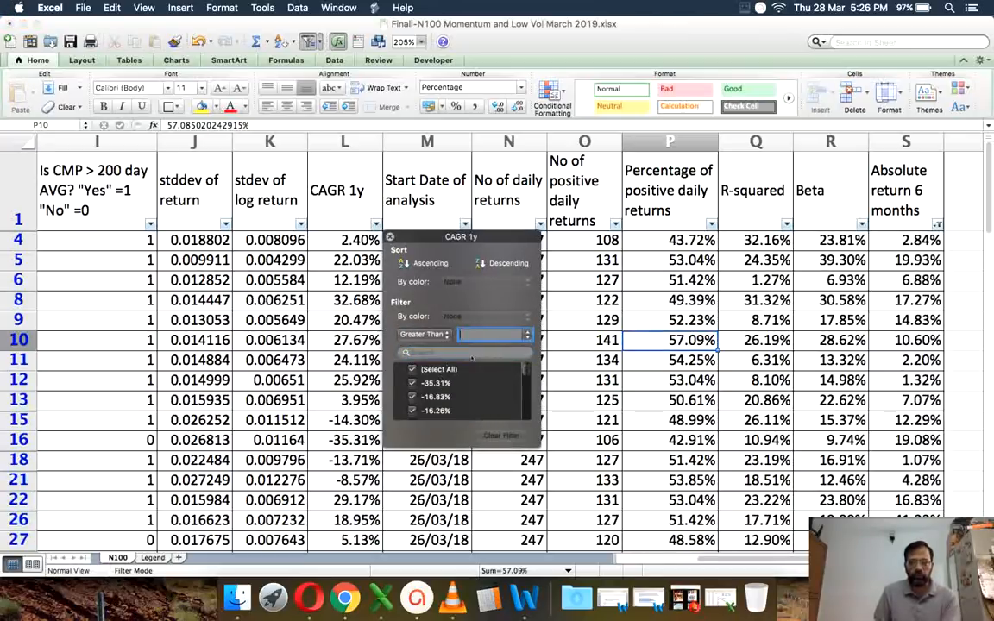
pyautogui.click(327, 369)
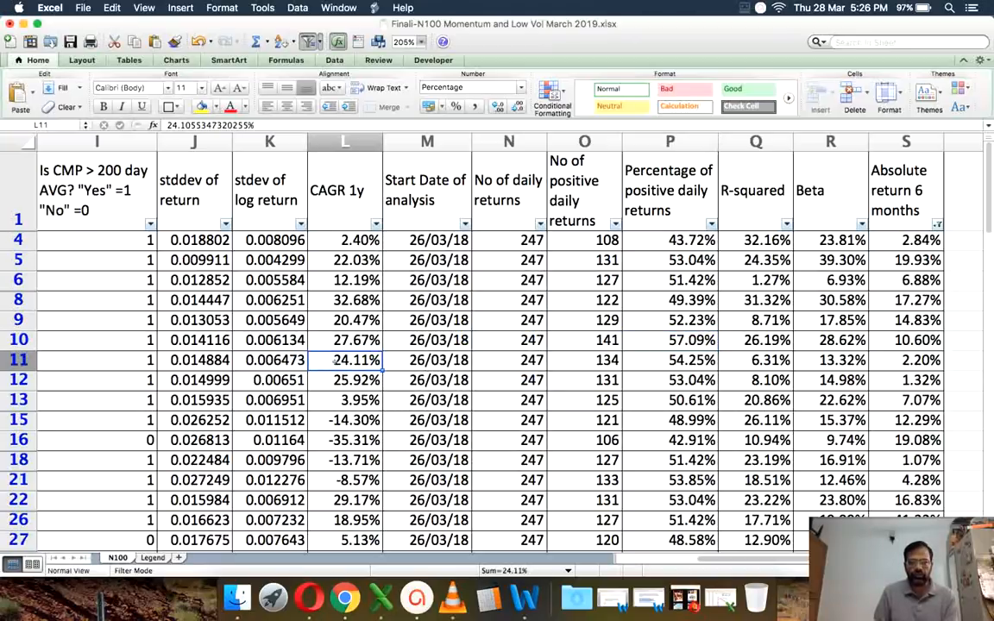
# Step: Filter the CAGR 1y column to values greater than 0 and look through the remaining rows
pyautogui.click(376, 224)
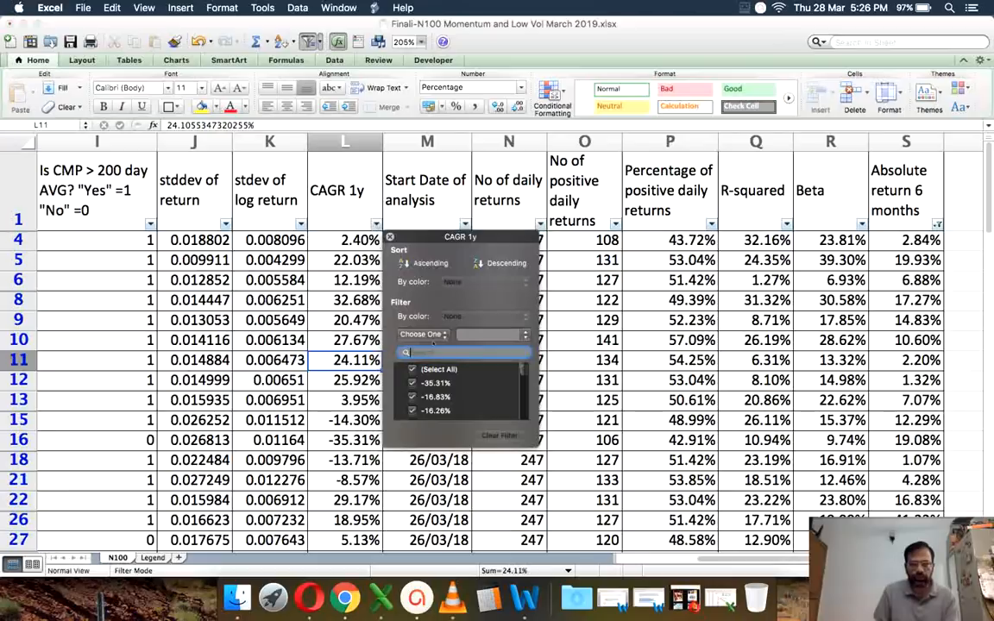
pyautogui.click(431, 335)
pyautogui.click(436, 394)
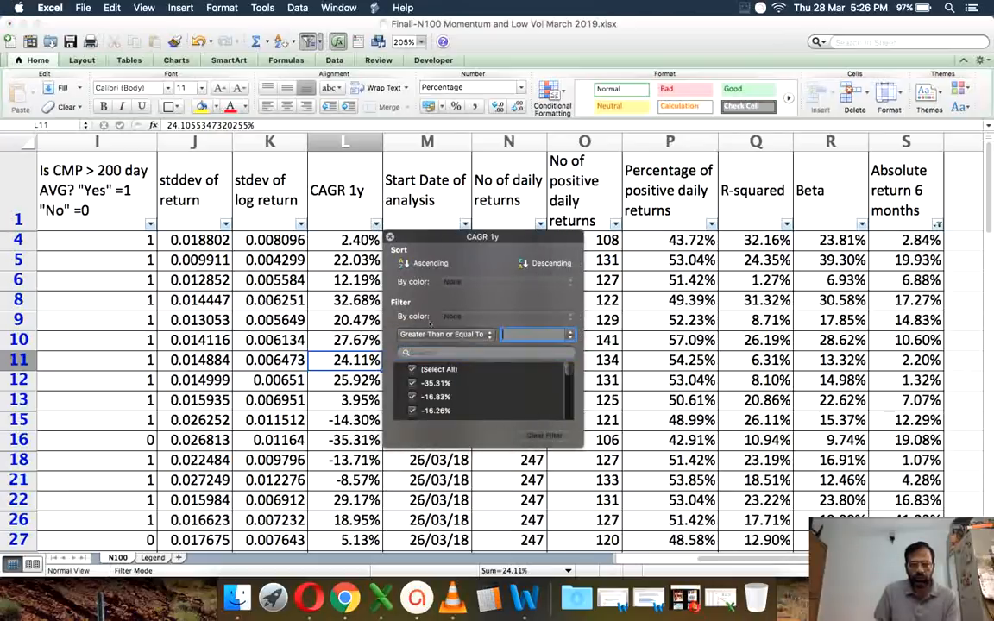
pyautogui.click(435, 334)
pyautogui.click(427, 323)
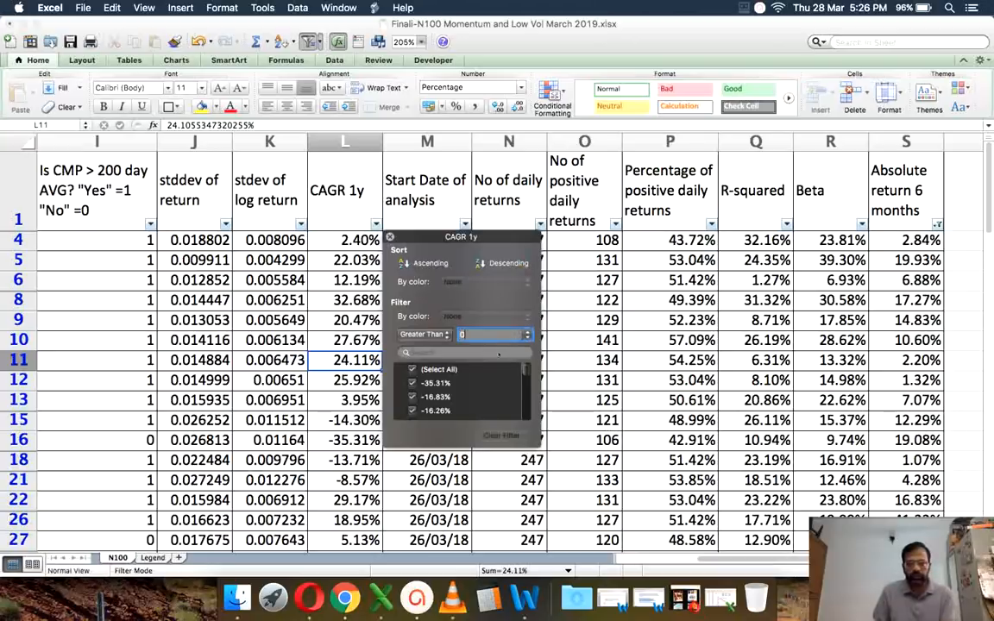
pyautogui.write('0')
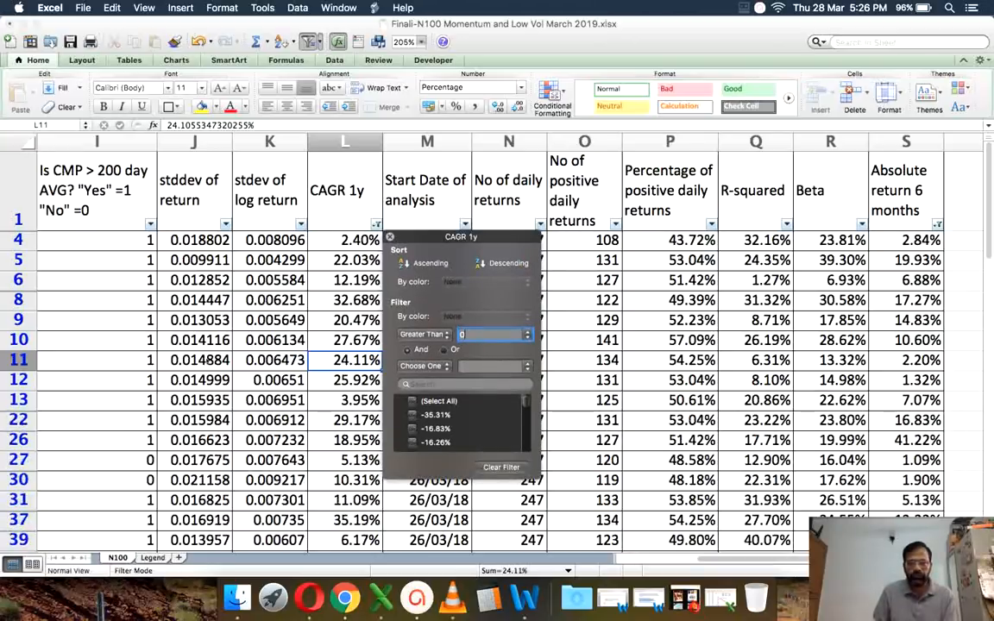
pyautogui.click(207, 360)
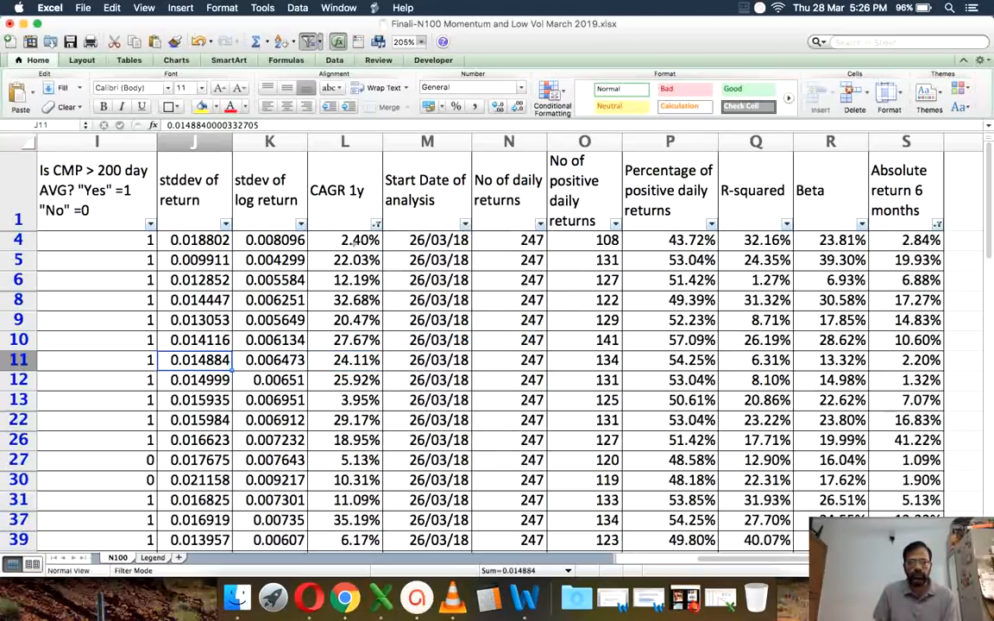
pyautogui.scroll(-5, 349, 328)
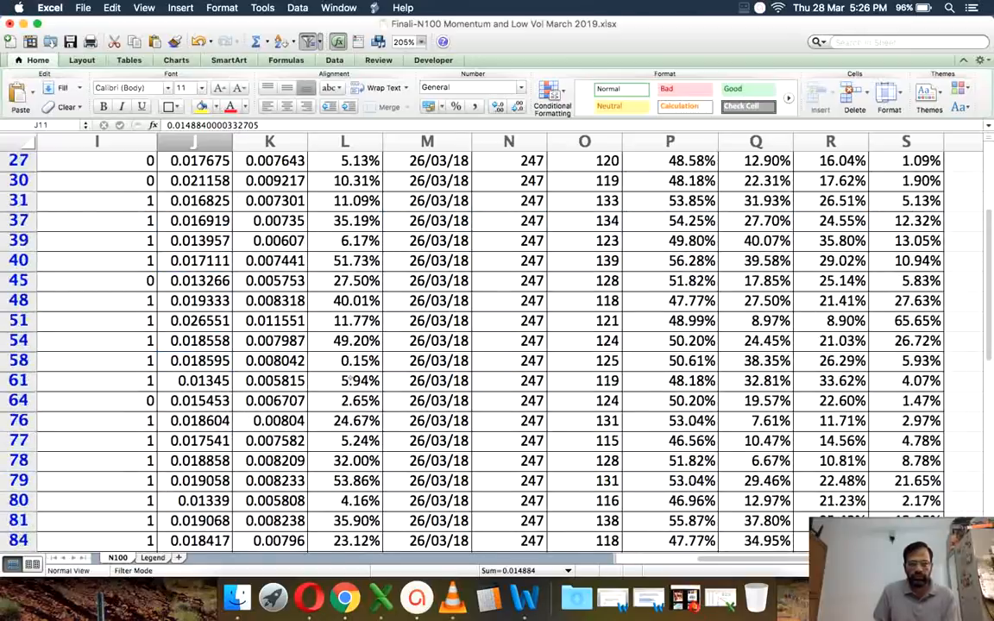
# Step: Select all filtered CAGR 1y values from row 99 up to row 4 and switch the status bar calculation to Count
pyautogui.scroll(-4, 351, 379)
pyautogui.click(362, 459)
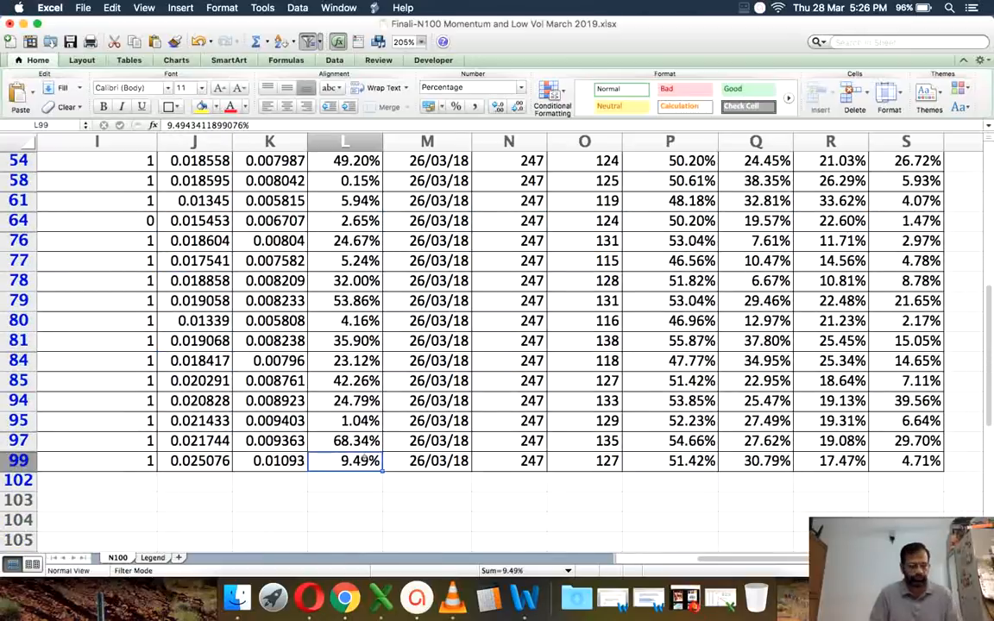
pyautogui.moveTo(362, 459); pyautogui.dragTo(360, 140)
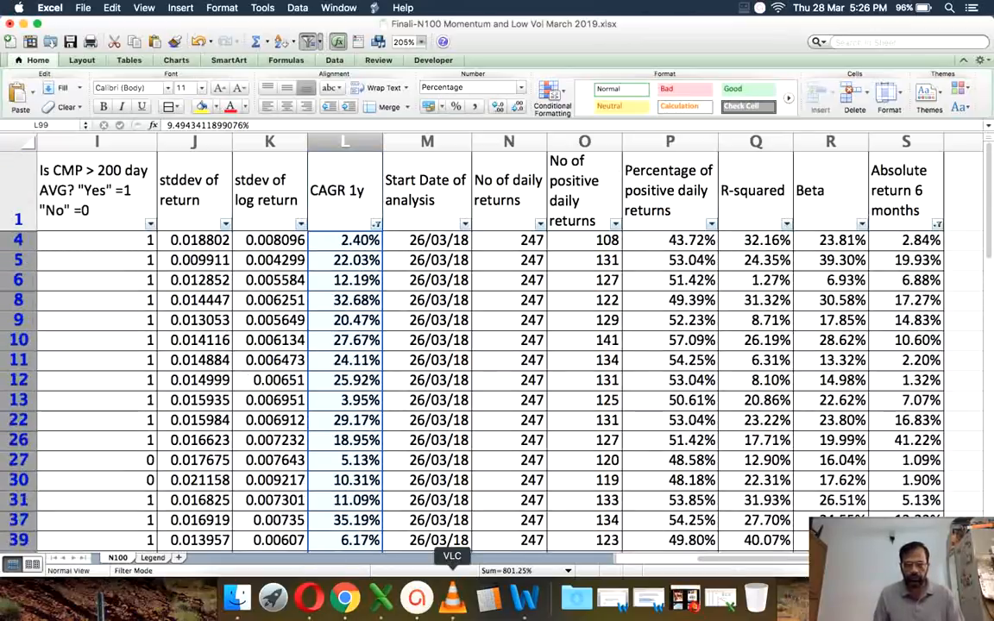
pyautogui.click(509, 570)
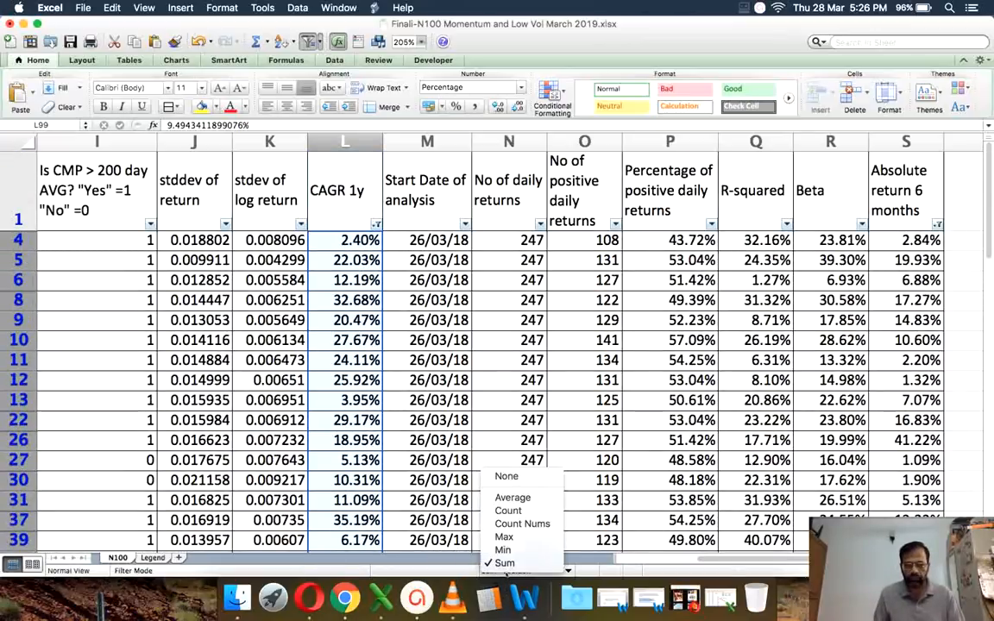
pyautogui.click(508, 509)
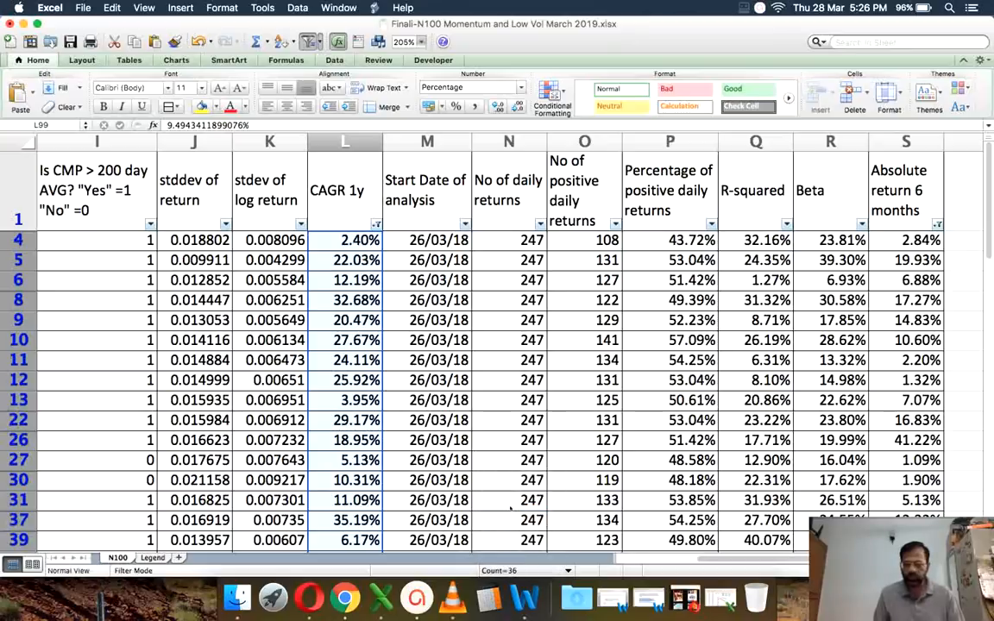
# Step: Filter the Percentage of positive daily returns column to values greater than 0.5
pyautogui.click(581, 282)
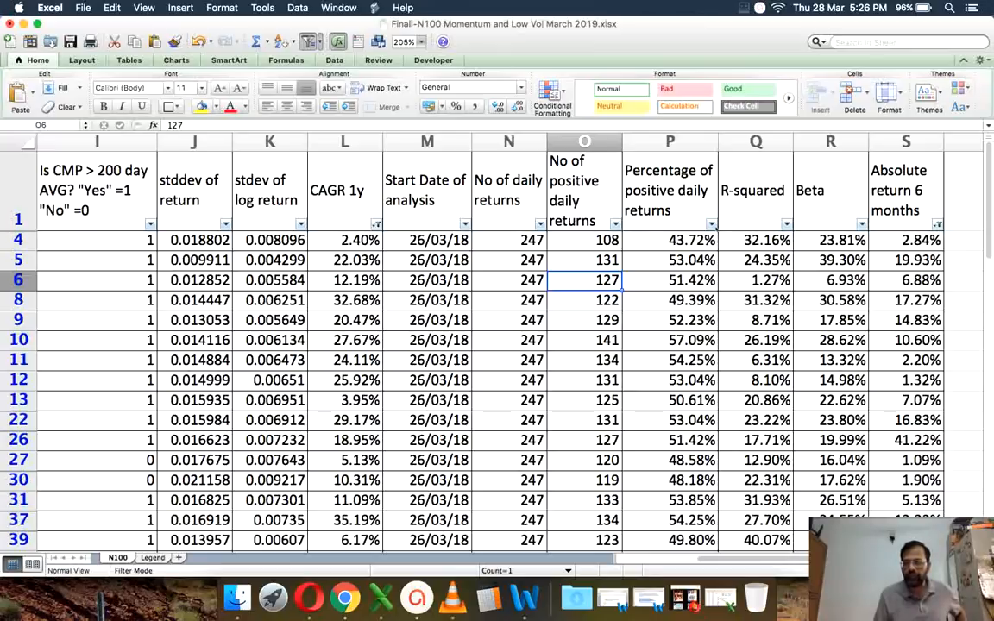
pyautogui.click(711, 223)
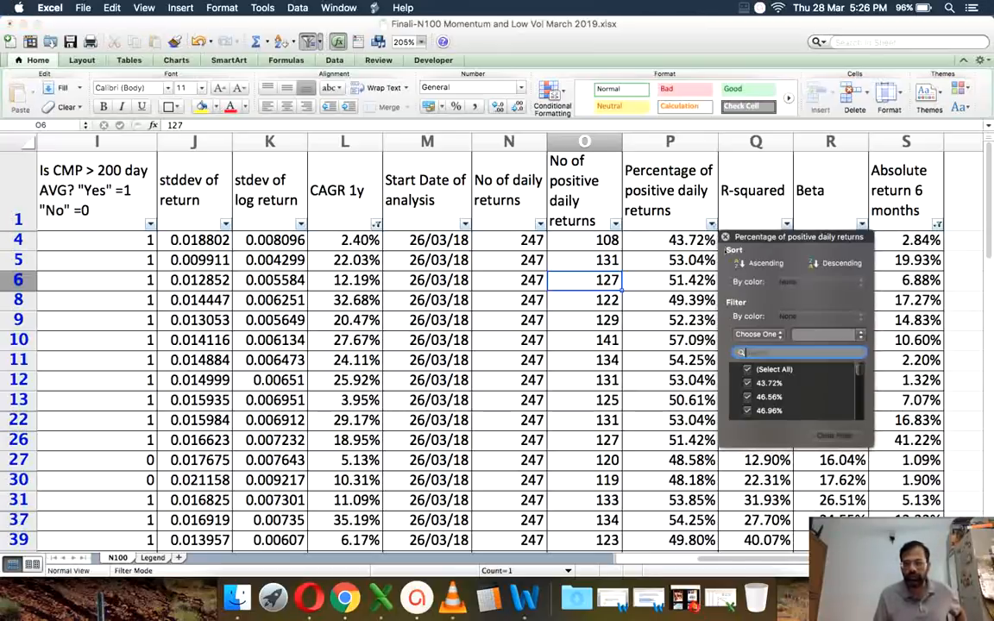
pyautogui.click(776, 334)
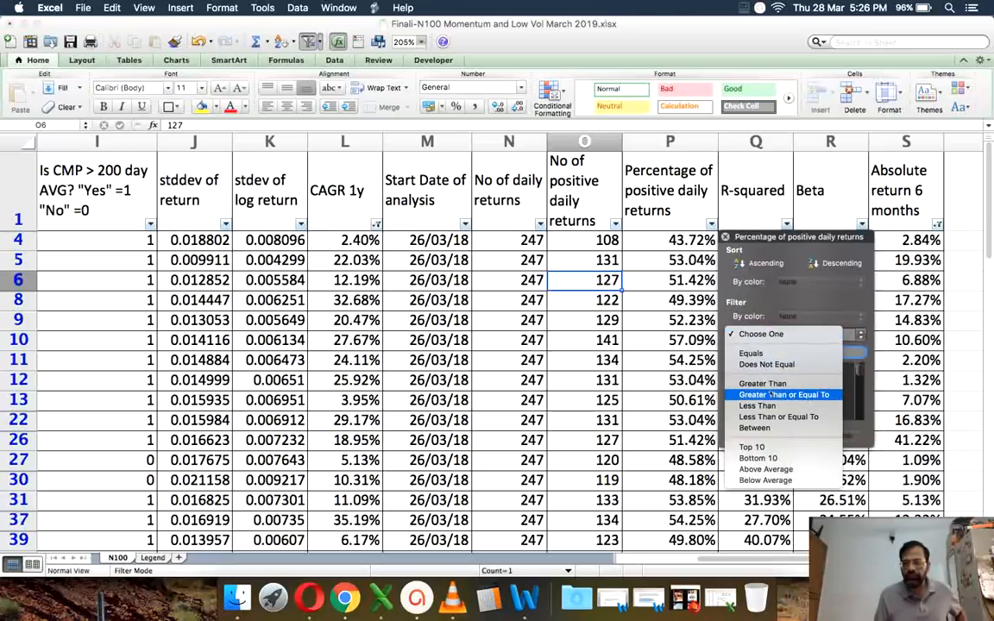
pyautogui.click(764, 383)
pyautogui.write('0.5')
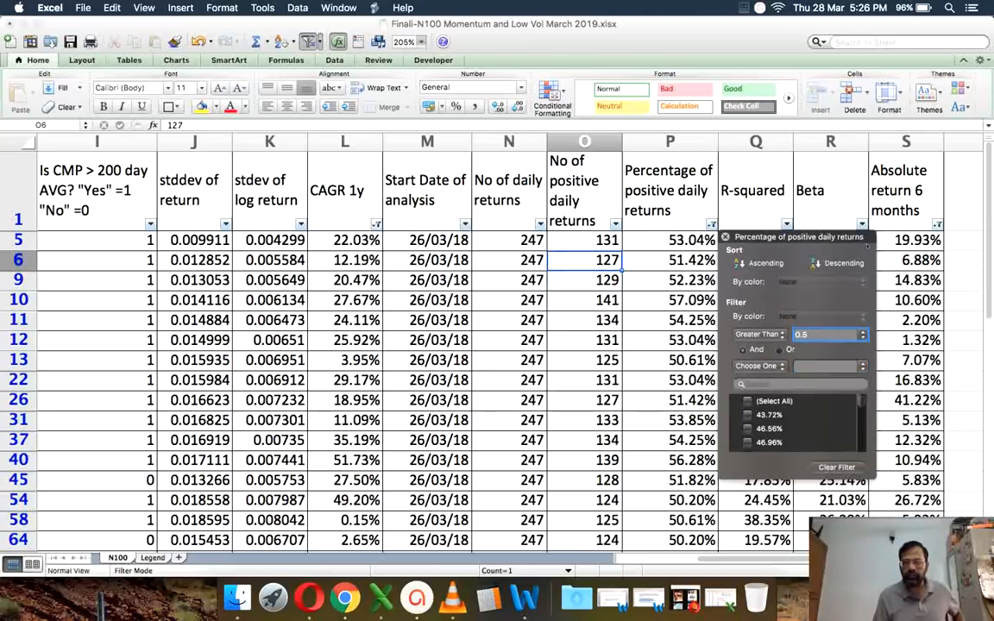
pyautogui.click(725, 238)
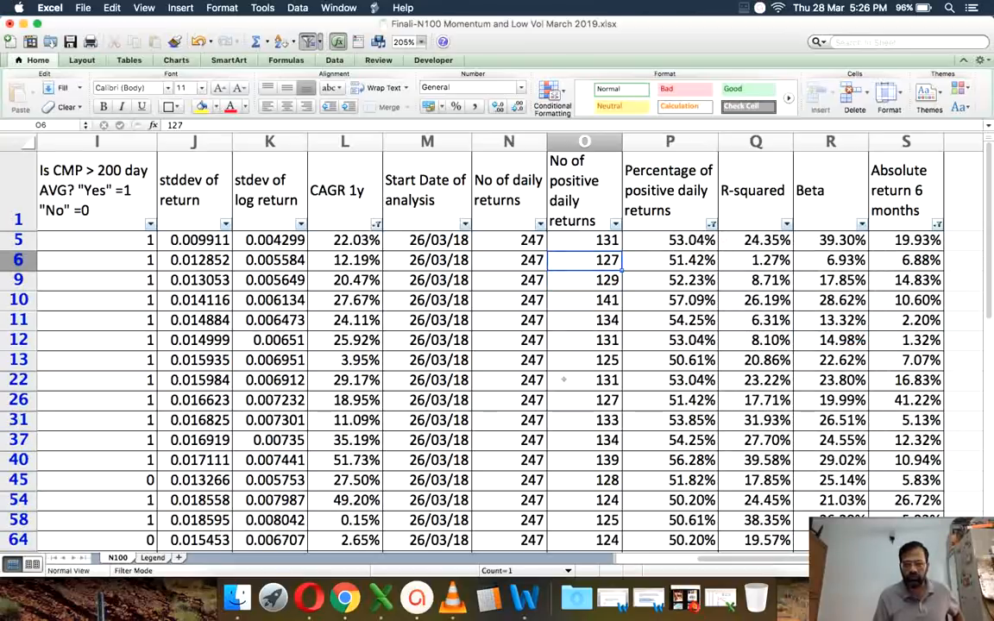
# Step: Select the remaining CAGR 1y values from row 99 up to row 5 to count the filtered stocks
pyautogui.scroll(-10, 432, 420)
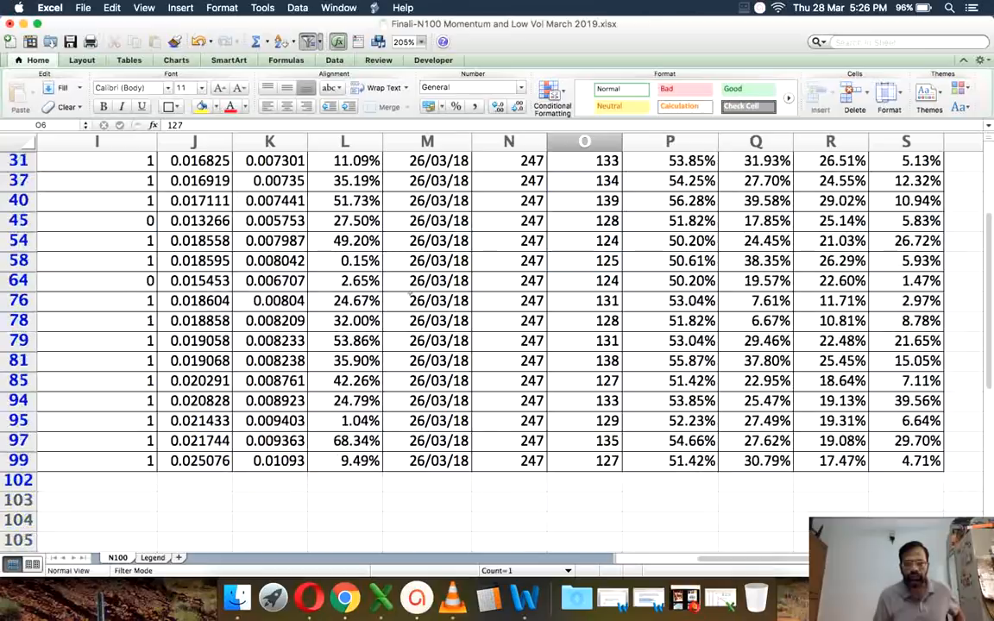
pyautogui.moveTo(354, 381); pyautogui.dragTo(315, 160)
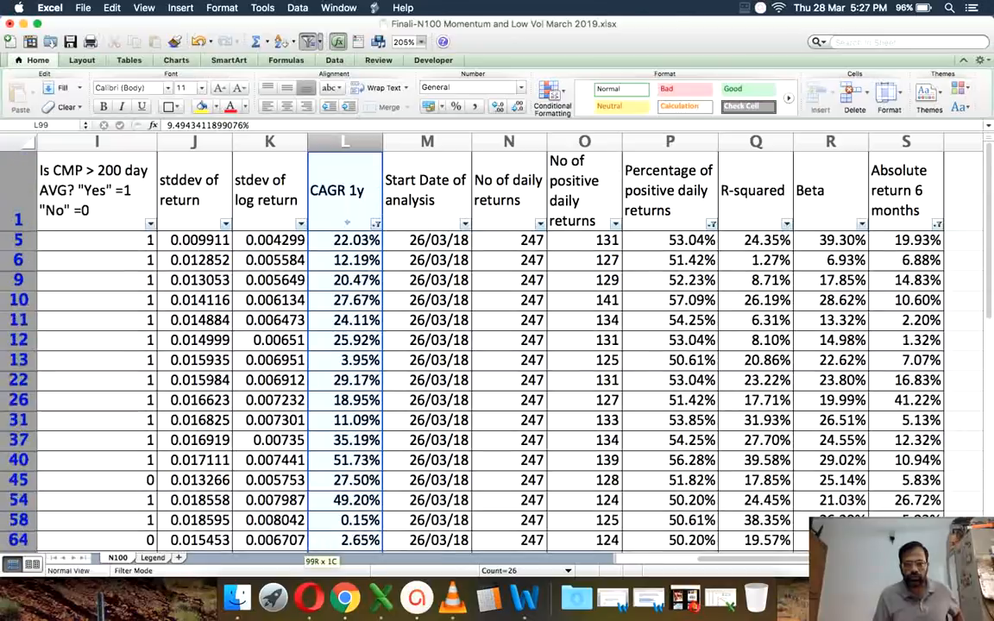
pyautogui.moveTo(345, 237); pyautogui.dragTo(347, 238)
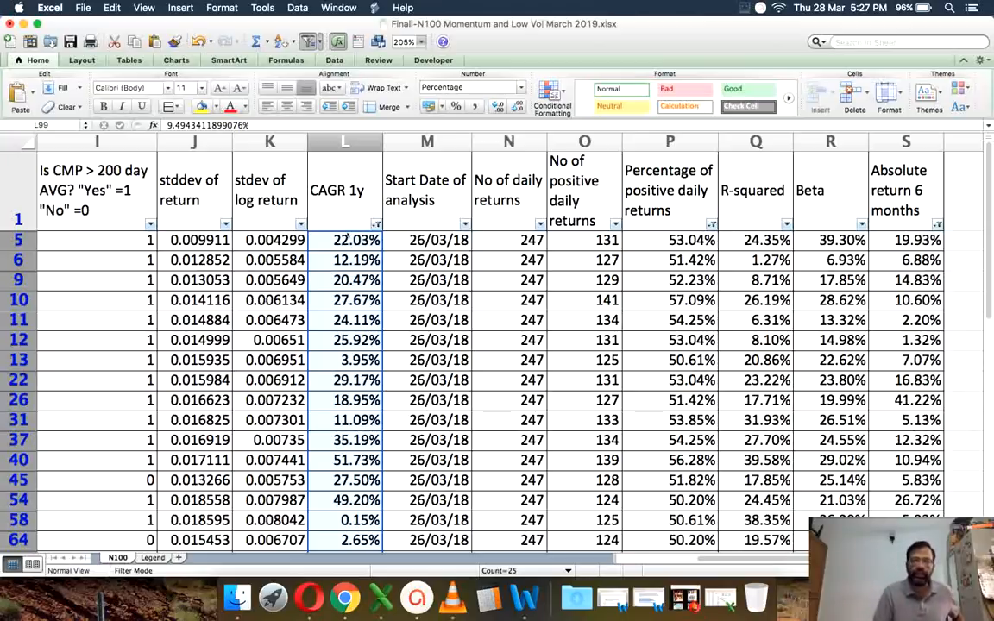
# Step: Sort the filtered stocks by stddev of return in ascending order
pyautogui.click(225, 223)
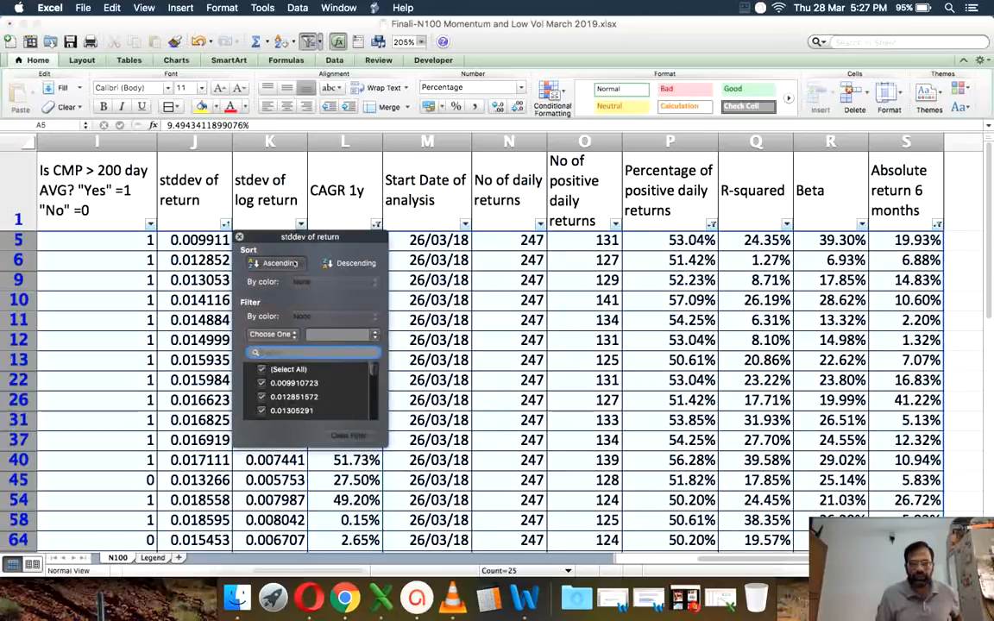
pyautogui.click(294, 263)
pyautogui.click(197, 279)
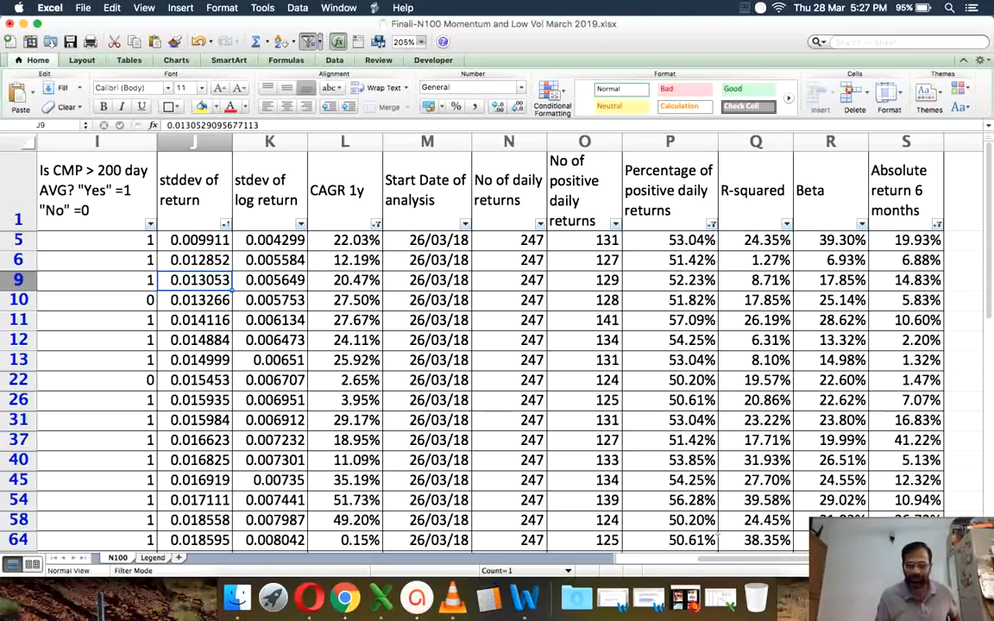
# Step: Filter the "Is CMP > 200 day AVG?" column to values equal to 1
pyautogui.moveTo(700, 559); pyautogui.dragTo(681, 557)
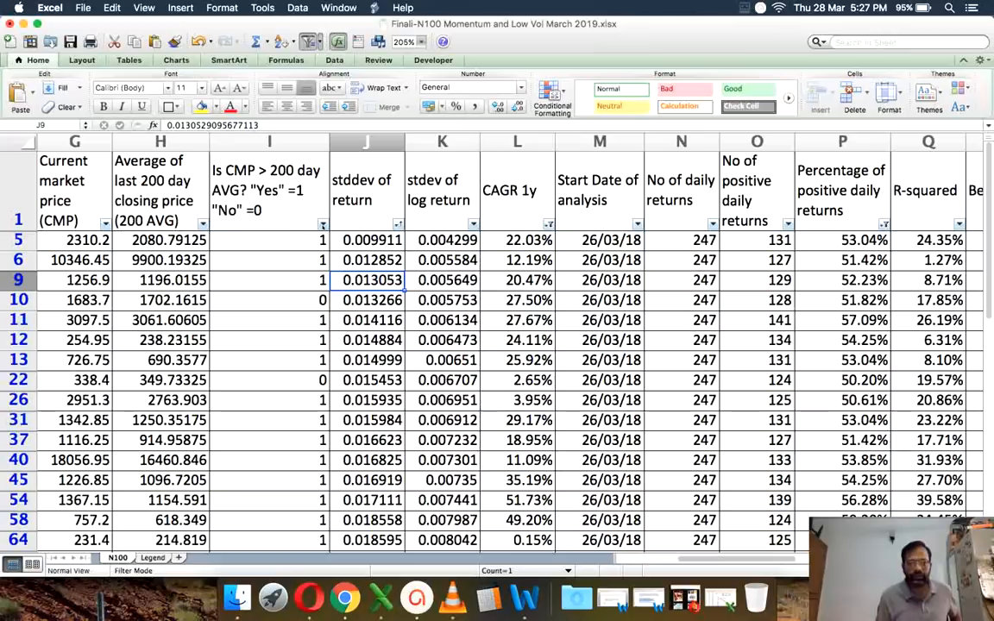
pyautogui.click(322, 223)
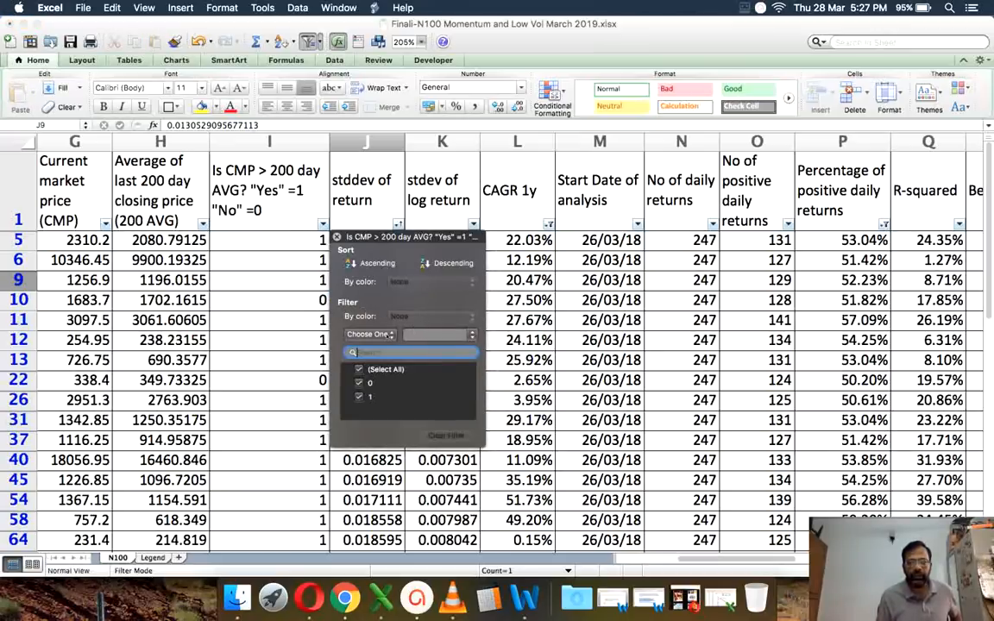
pyautogui.click(390, 334)
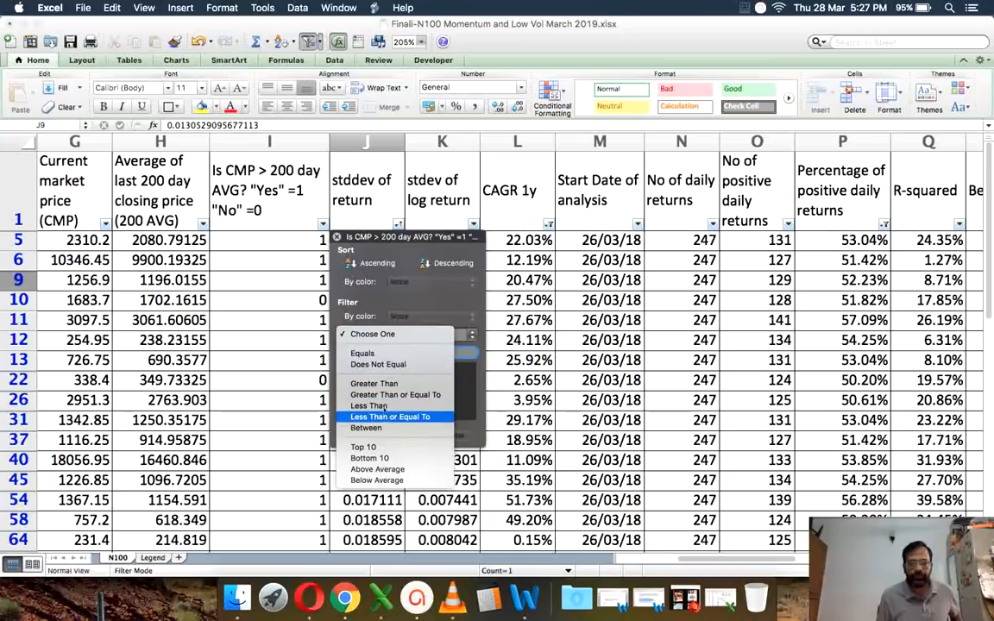
pyautogui.click(372, 355)
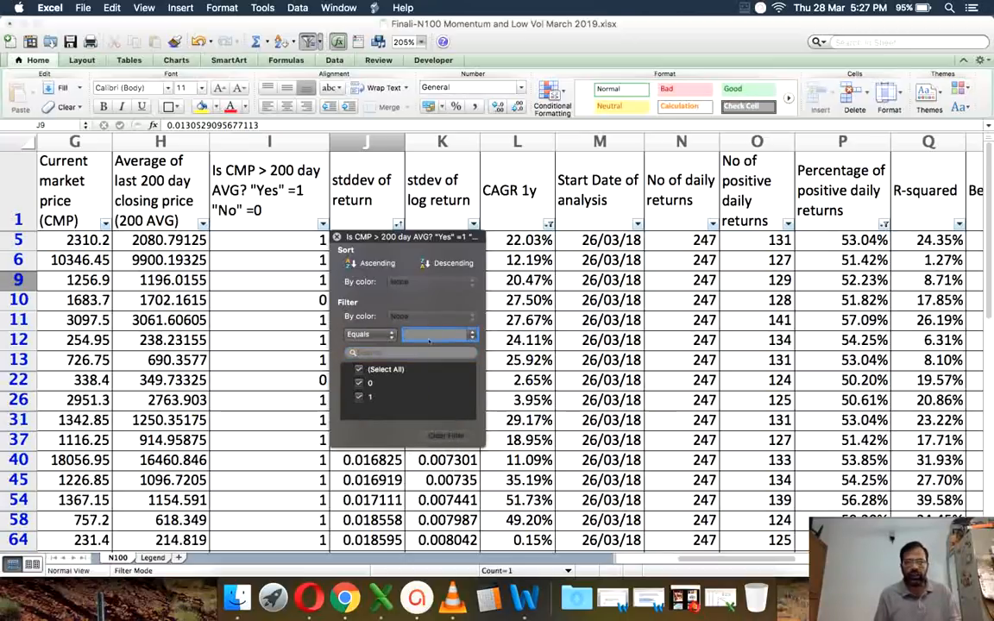
pyautogui.write('1')
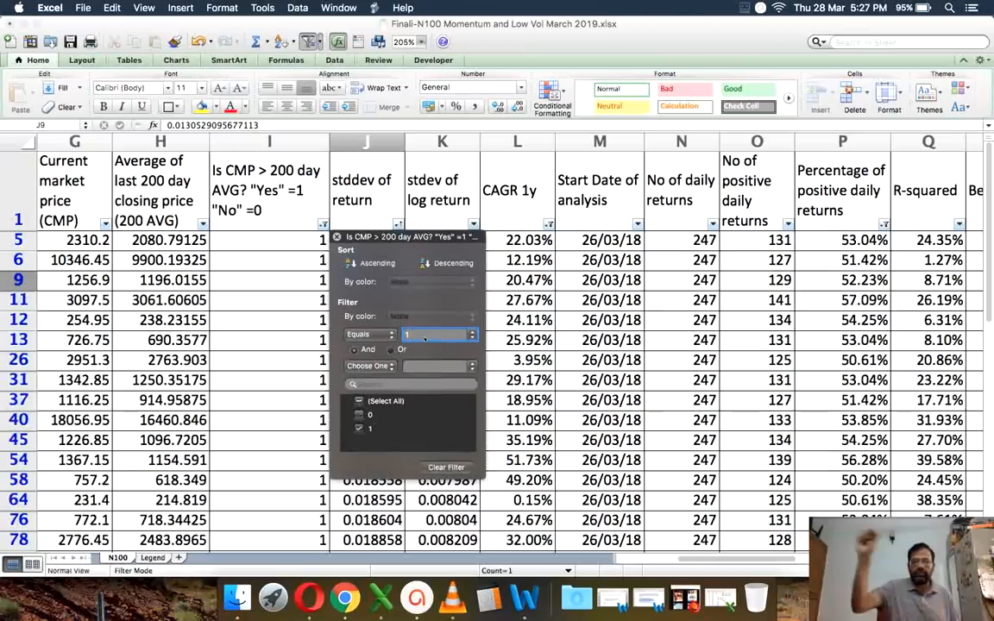
pyautogui.click(655, 300)
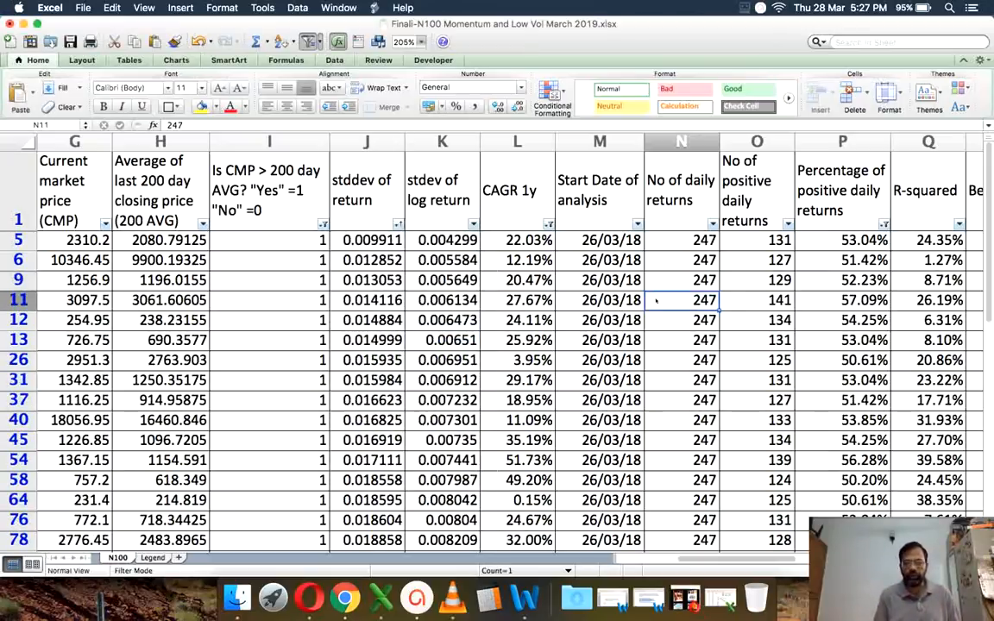
# Step: Select the filtered "Is CMP > 200 day AVG?" values from row 5 through row 99 to count the remaining stocks
pyautogui.click(293, 239)
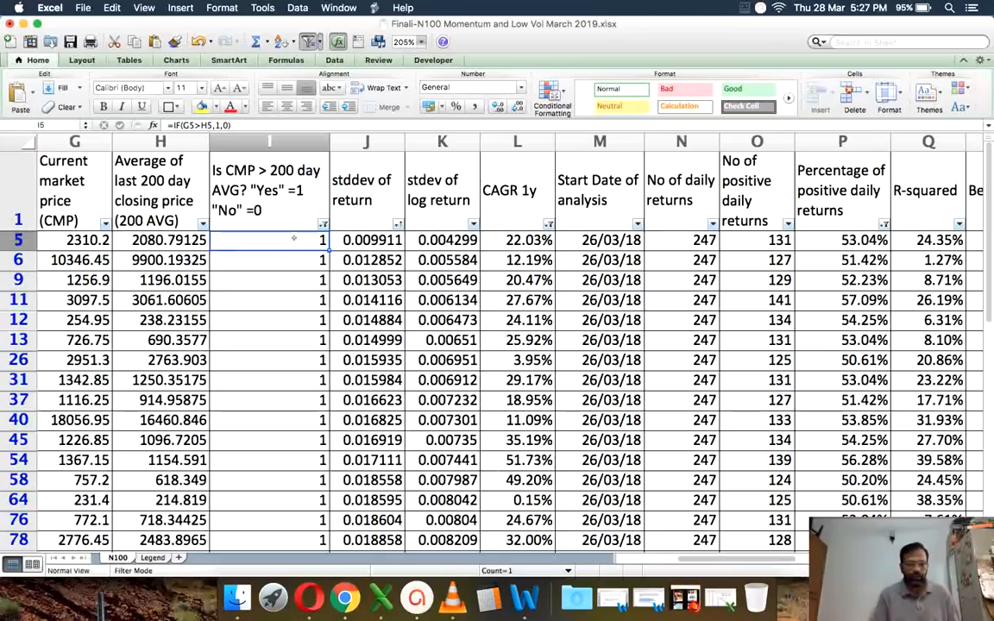
pyautogui.hotkey('shift', 'Down')
pyautogui.hotkey('shift', 'Down')
pyautogui.hotkey('shift', 'Down')
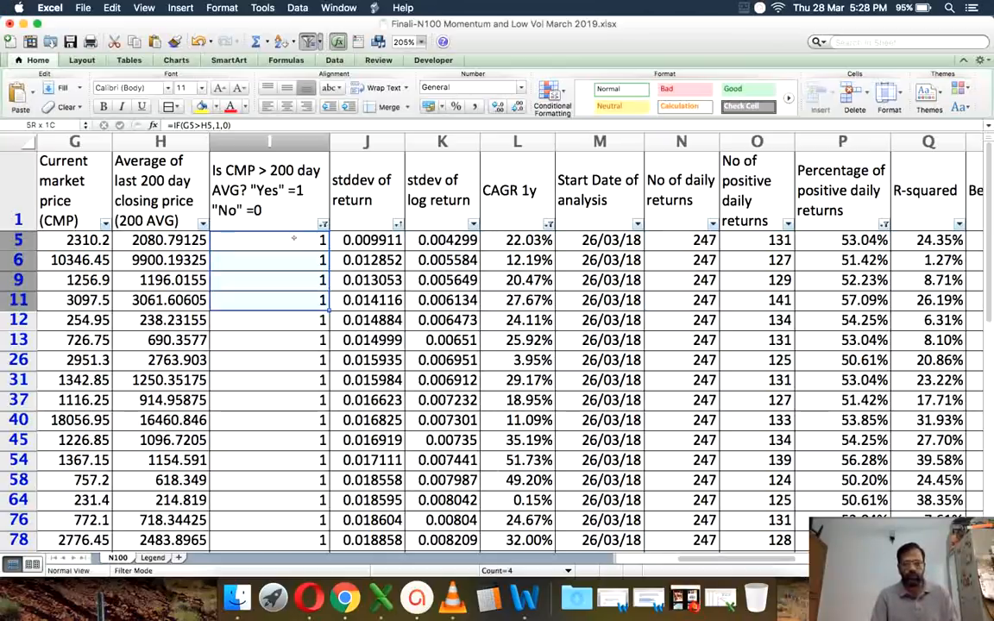
pyautogui.hotkey('shift', 'Down')
pyautogui.hotkey('shift', 'Down')
pyautogui.hotkey('shift', 'Down')
pyautogui.hotkey('shift', 'Down')
pyautogui.hotkey('shift', 'Down')
pyautogui.hotkey('shift', 'Down')
pyautogui.hotkey('shift', 'Down')
pyautogui.hotkey('shift', 'Down')
pyautogui.hotkey('shift', 'Down')
pyautogui.hotkey('shift', 'Down')
pyautogui.hotkey('shift', 'Down')
pyautogui.hotkey('shift', 'Down')
pyautogui.hotkey('shift', 'Down')
pyautogui.hotkey('shift', 'Down')
pyautogui.hotkey('shift', 'Down')
pyautogui.hotkey('shift', 'Down')
pyautogui.hotkey('shift', 'Down')
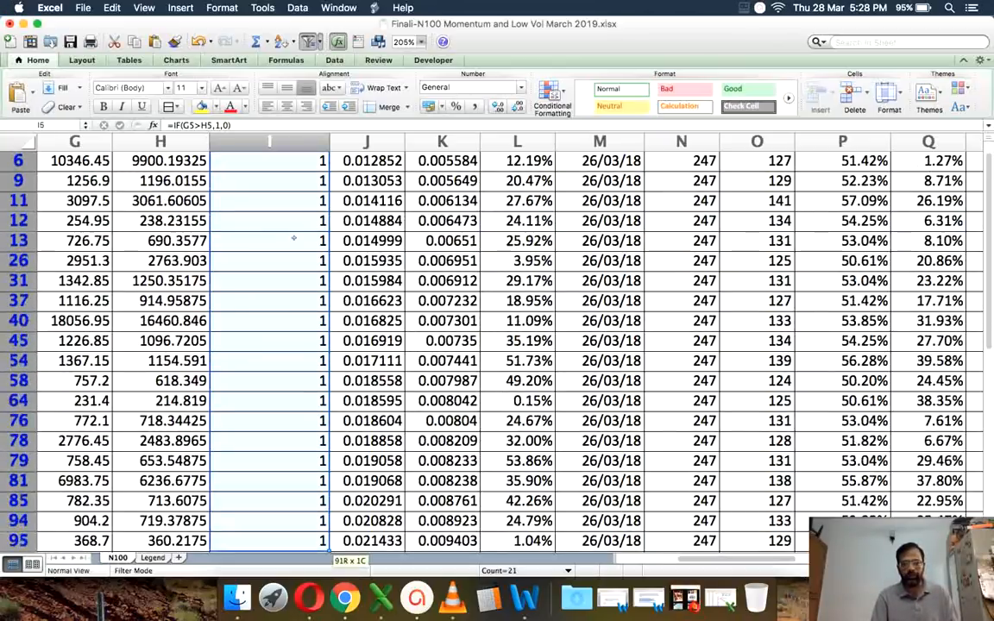
pyautogui.hotkey('shift', 'Down')
pyautogui.hotkey('shift', 'Down')
pyautogui.hotkey('shift', 'Down')
pyautogui.hotkey('shift', 'Down')
pyautogui.hotkey('shift', 'Down')
pyautogui.hotkey('shift', 'Down')
pyautogui.hotkey('shift', 'Down')
pyautogui.hotkey('shift', 'Down')
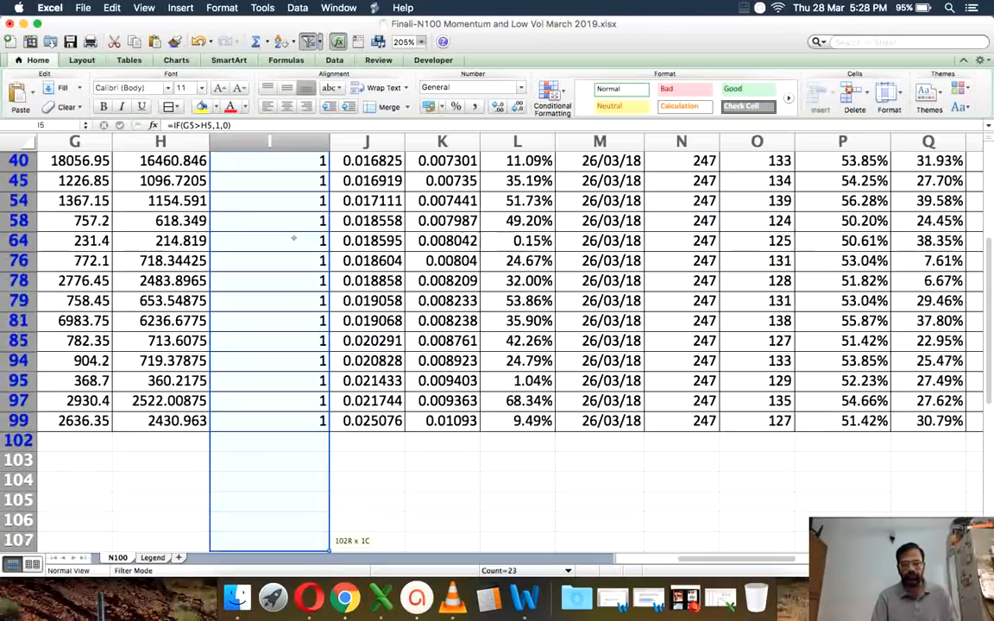
pyautogui.hotkey('shift', 'Up')
pyautogui.hotkey('shift', 'Up')
pyautogui.hotkey('shift', 'Up')
pyautogui.hotkey('shift', 'Up')
pyautogui.hotkey('shift', 'Up')
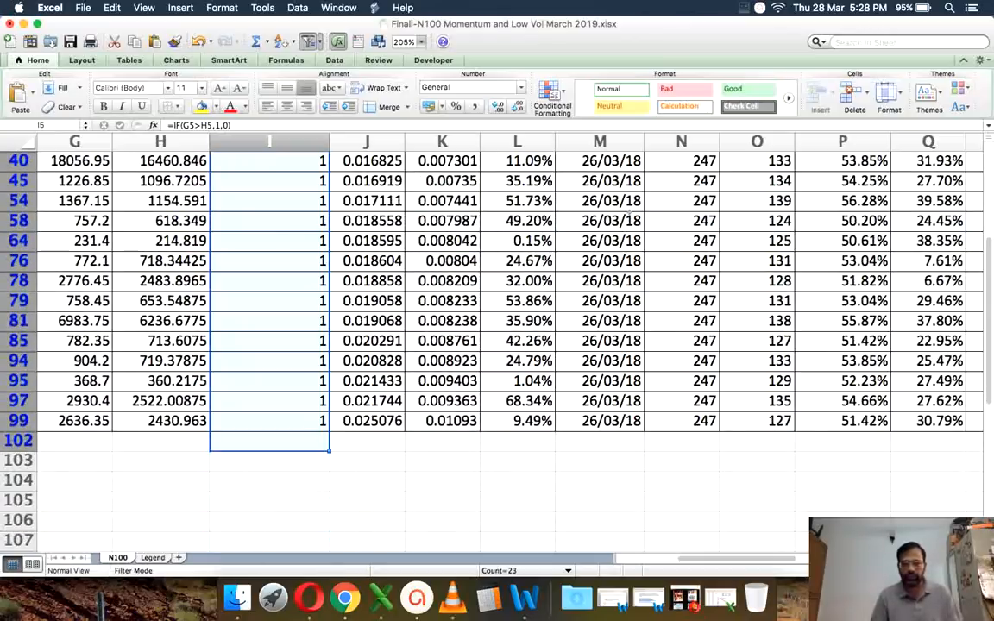
pyautogui.scroll(10, 601, 223)
pyautogui.click(601, 259)
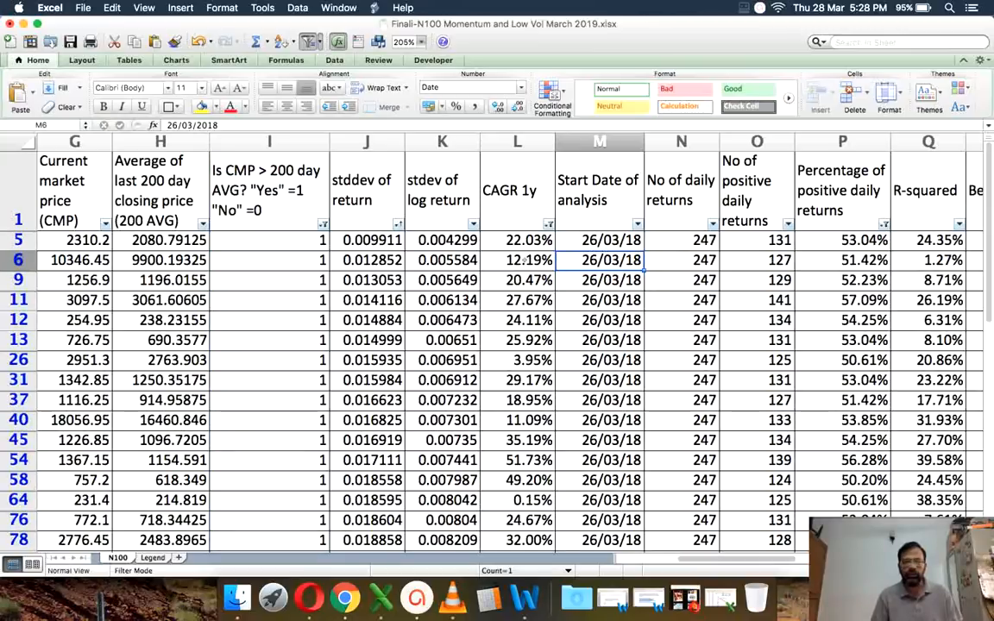
# Step: Highlight the lowest stddev of return values in rows 5 to 31, and sort the stocks by CAGR 1y in descending order
pyautogui.moveTo(354, 240); pyautogui.dragTo(347, 371)
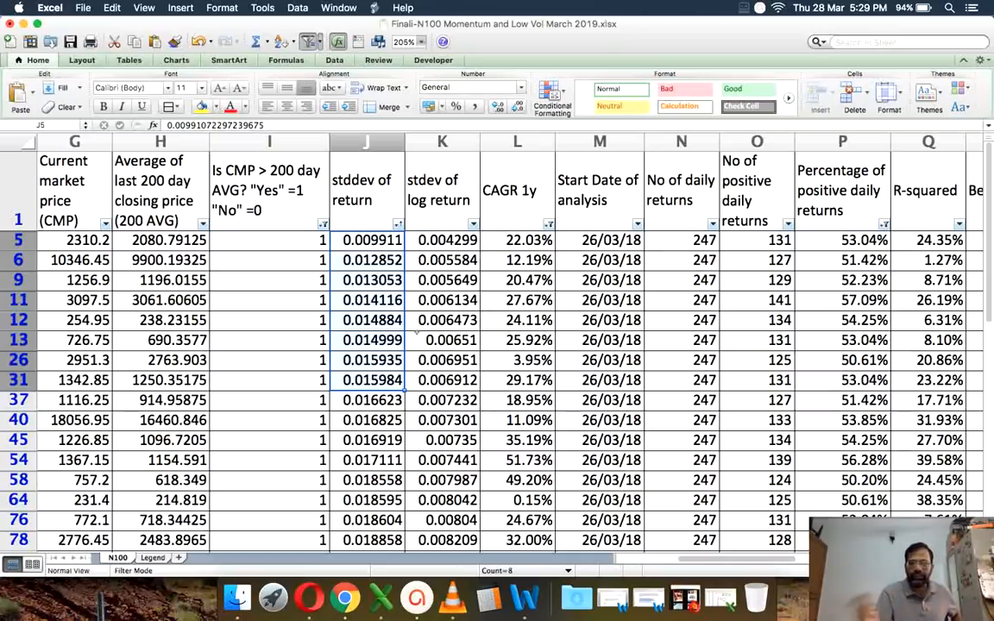
pyautogui.click(533, 263)
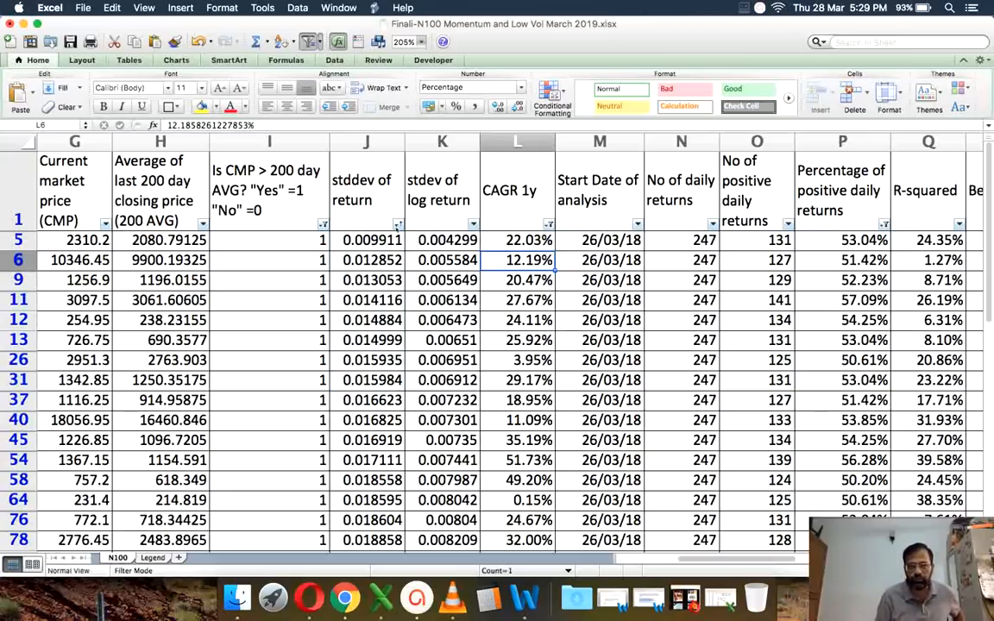
pyautogui.click(547, 223)
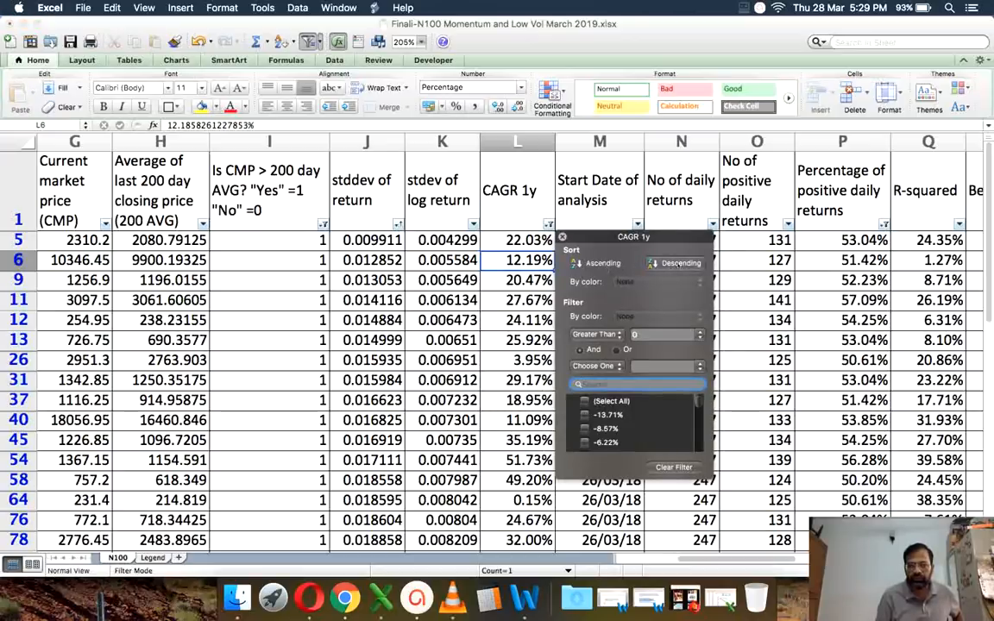
pyautogui.click(677, 263)
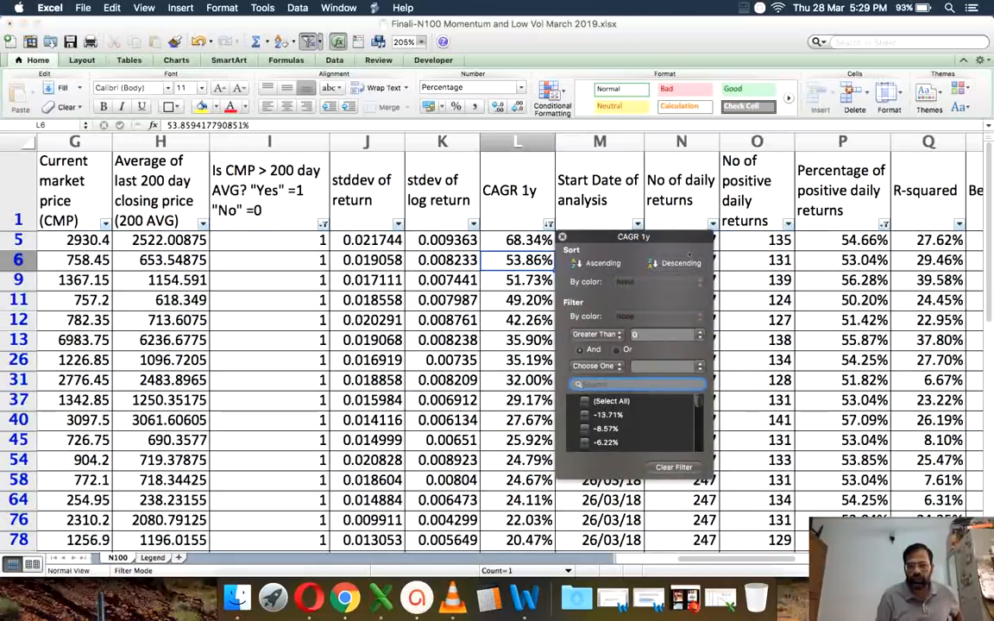
pyautogui.click(562, 236)
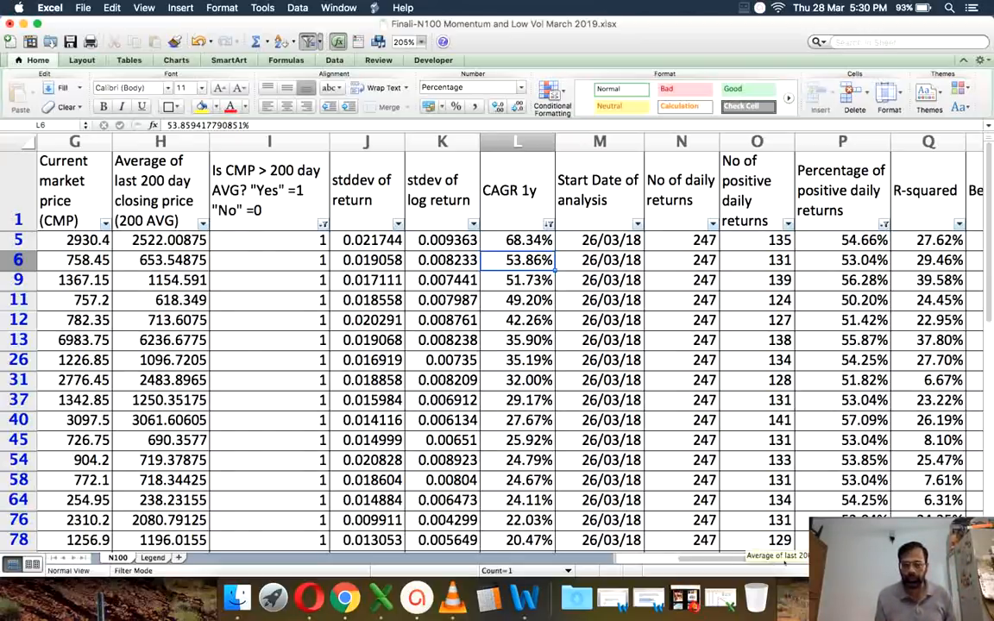
# Step: Calculate the median of the stddev of return values J5:J99 with a MEDIAN formula in cell U9
pyautogui.hscroll(5, 781, 558)
pyautogui.click(734, 278)
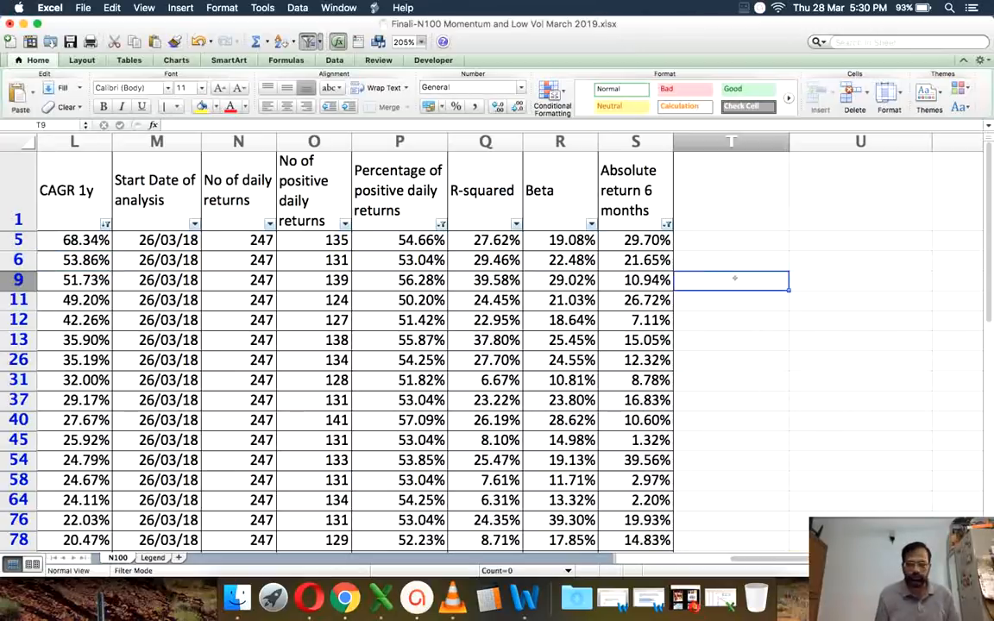
pyautogui.press('Right')
pyautogui.write('=median(')
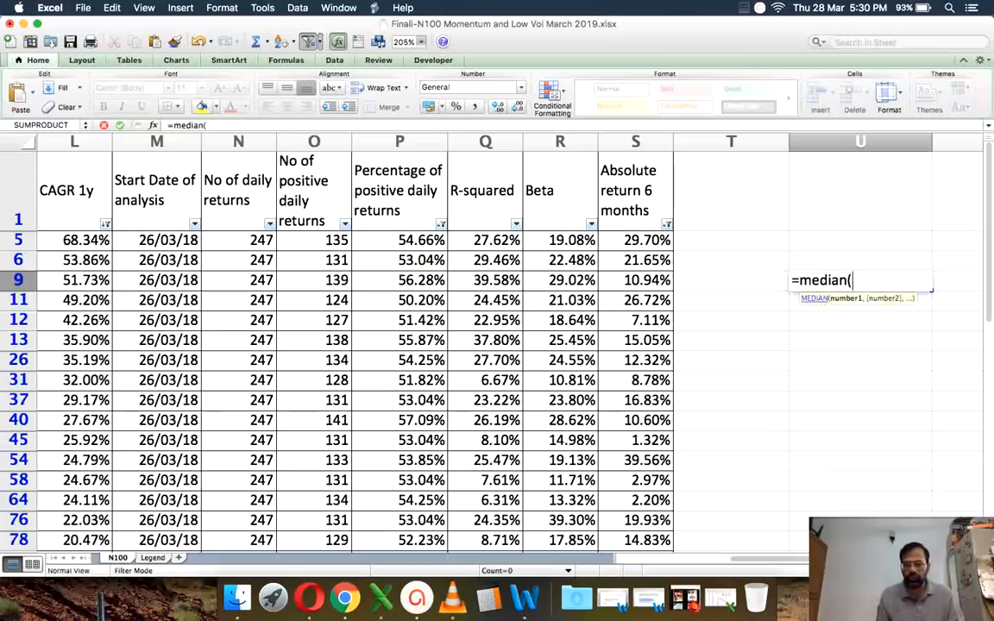
pyautogui.hscroll(-10, 766, 253)
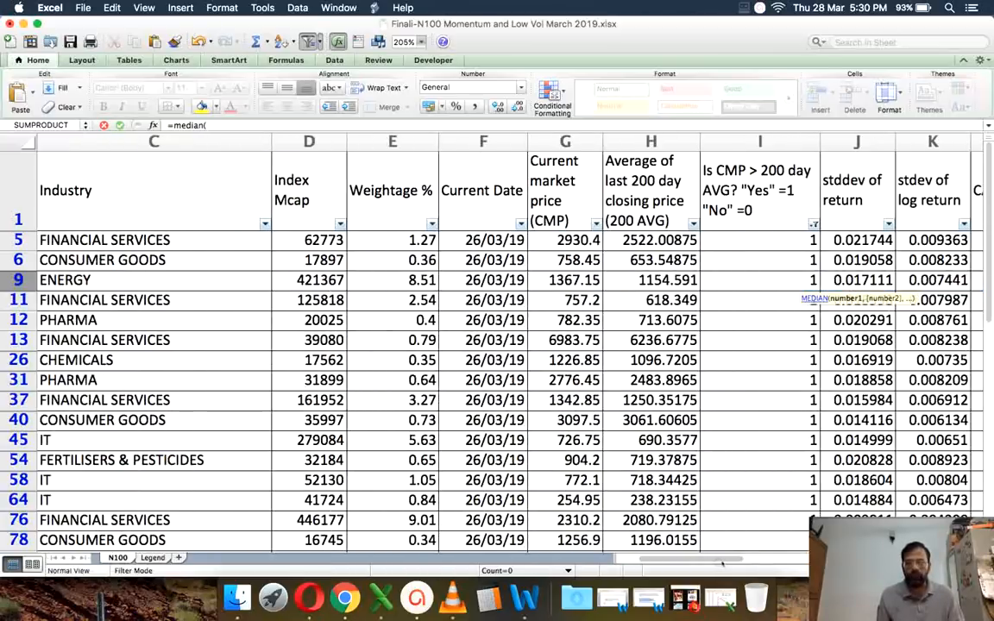
pyautogui.moveTo(832, 259); pyautogui.dragTo(841, 242)
pyautogui.hotkey('shift', 'Down')
pyautogui.hotkey('shift', 'Down')
pyautogui.hotkey('shift', 'Down')
pyautogui.hotkey('shift', 'Down')
pyautogui.hotkey('shift', 'Down')
pyautogui.hotkey('shift', 'Down')
pyautogui.hotkey('shift', 'Down')
pyautogui.hotkey('shift', 'Down')
pyautogui.hotkey('shift', 'Down')
pyautogui.hotkey('shift', 'Down')
pyautogui.hotkey('shift', 'Down')
pyautogui.hotkey('shift', 'Down')
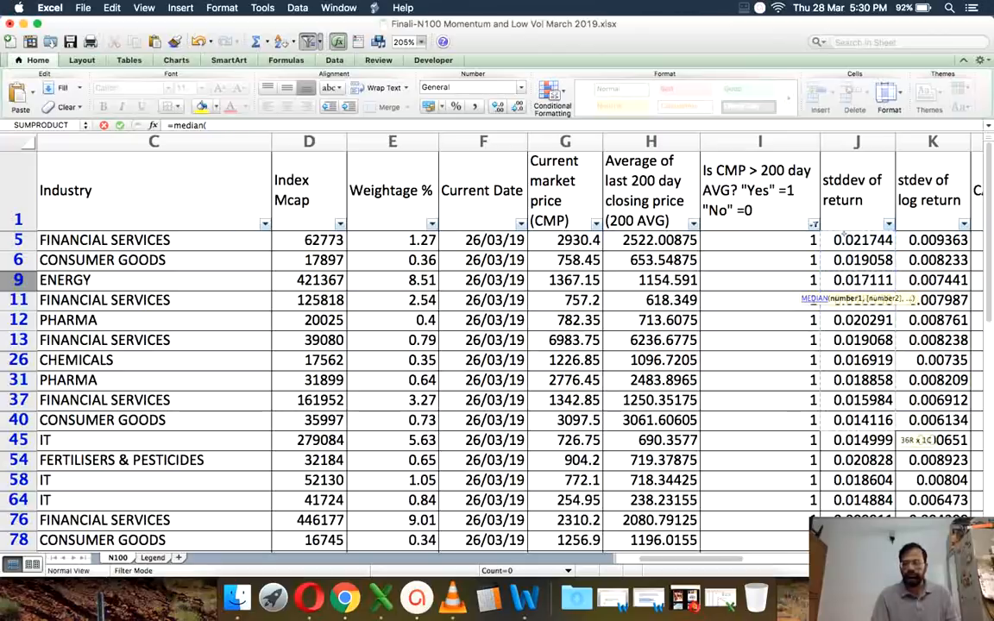
pyautogui.hotkey('shift', 'Down')
pyautogui.hotkey('shift', 'Down')
pyautogui.hotkey('shift', 'Down')
pyautogui.hotkey('shift', 'Down')
pyautogui.hotkey('shift', 'Down')
pyautogui.hotkey('shift', 'Down')
pyautogui.hotkey('shift', 'Down')
pyautogui.hotkey('shift', 'Down')
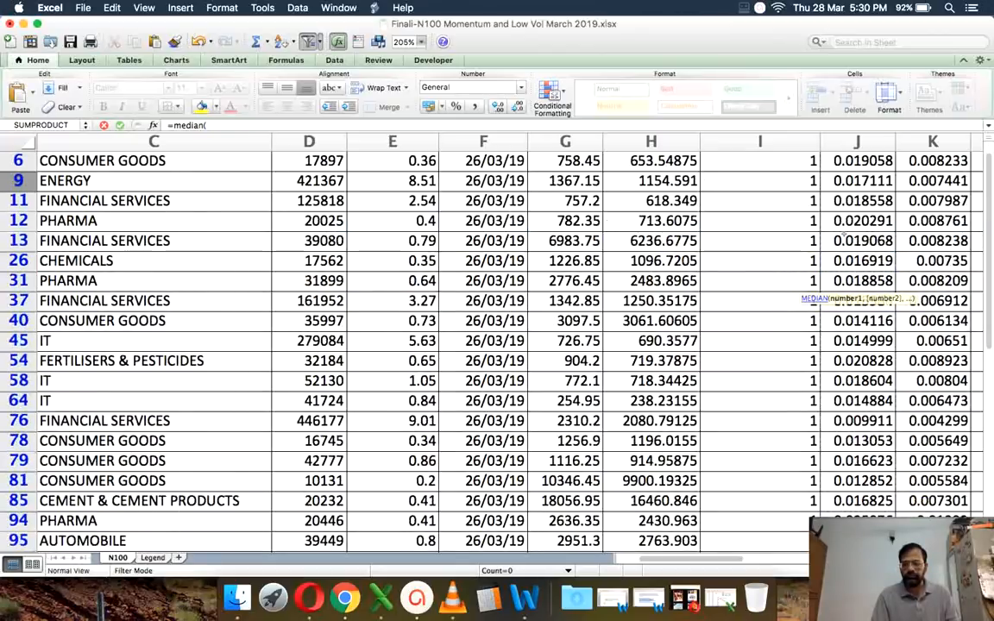
pyautogui.scroll(-8, 839, 241)
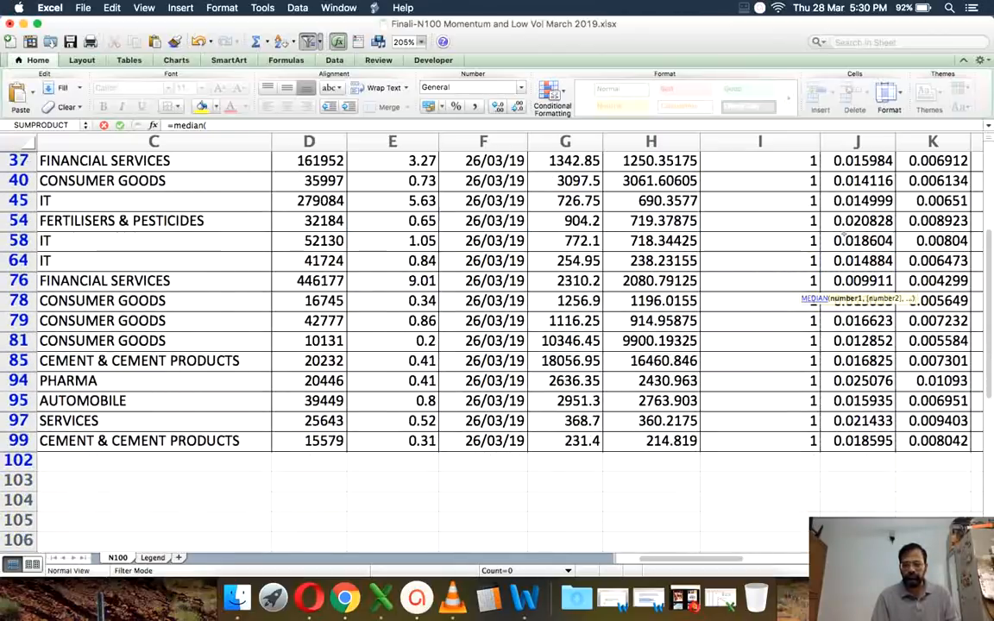
pyautogui.hotkey('shift', 'Down')
pyautogui.hotkey('shift', 'Down')
pyautogui.hotkey('shift', 'Up')
pyautogui.hotkey('shift', 'Up')
pyautogui.hotkey('shift', 'Up')
pyautogui.hotkey('shift', 'Up')
pyautogui.hotkey('shift', 'Up')
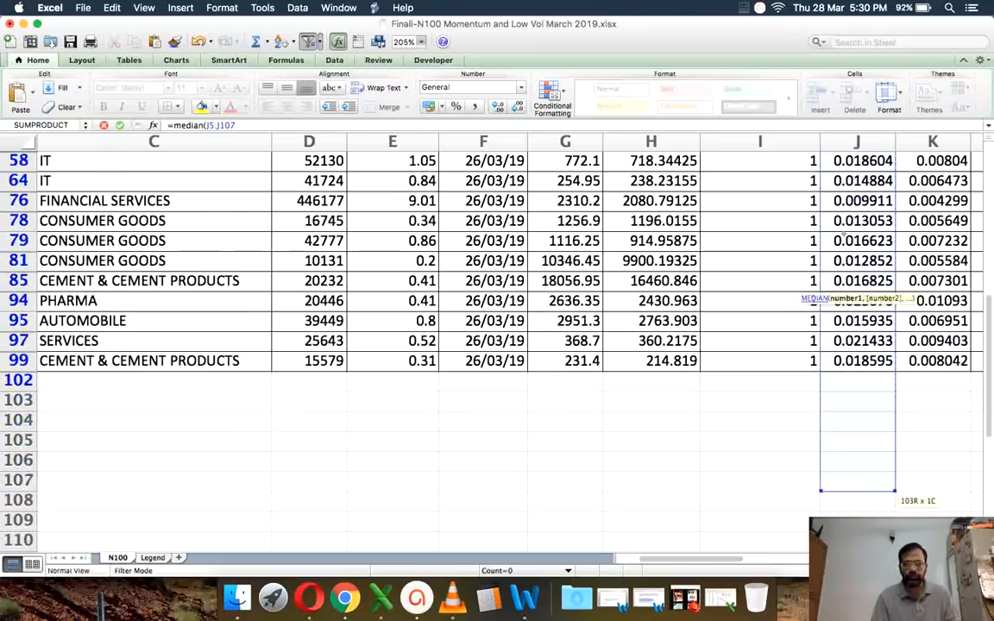
pyautogui.hotkey('shift', 'Up')
pyautogui.hotkey('shift', 'Up')
pyautogui.hotkey('shift', 'Up')
pyautogui.hotkey('shift', 'Up')
pyautogui.hotkey('shift', 'Up')
pyautogui.hotkey('shift', 'Up')
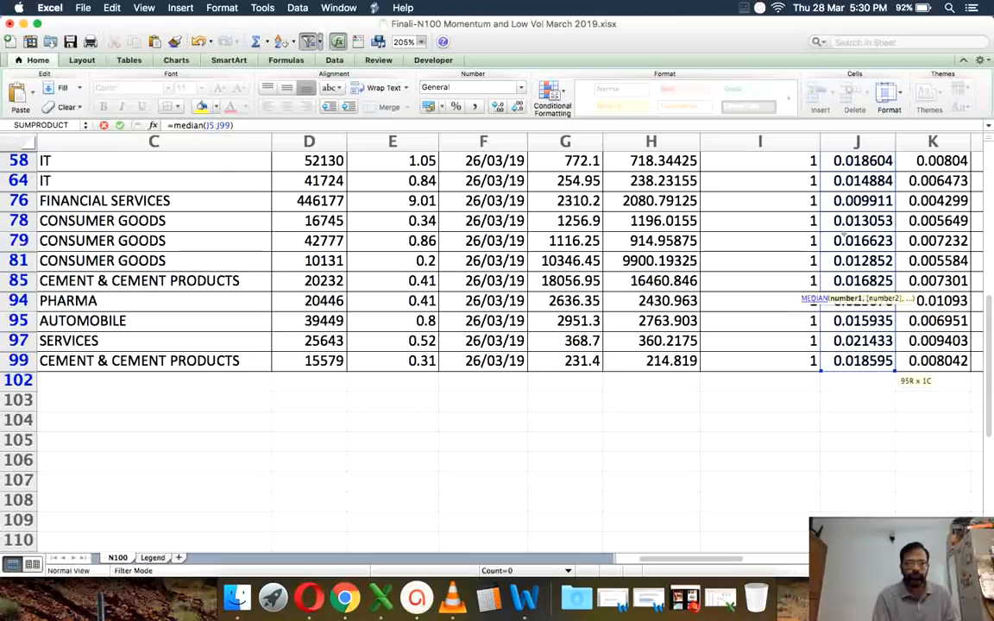
pyautogui.press('Escape')
pyautogui.scroll(2, 858, 231)
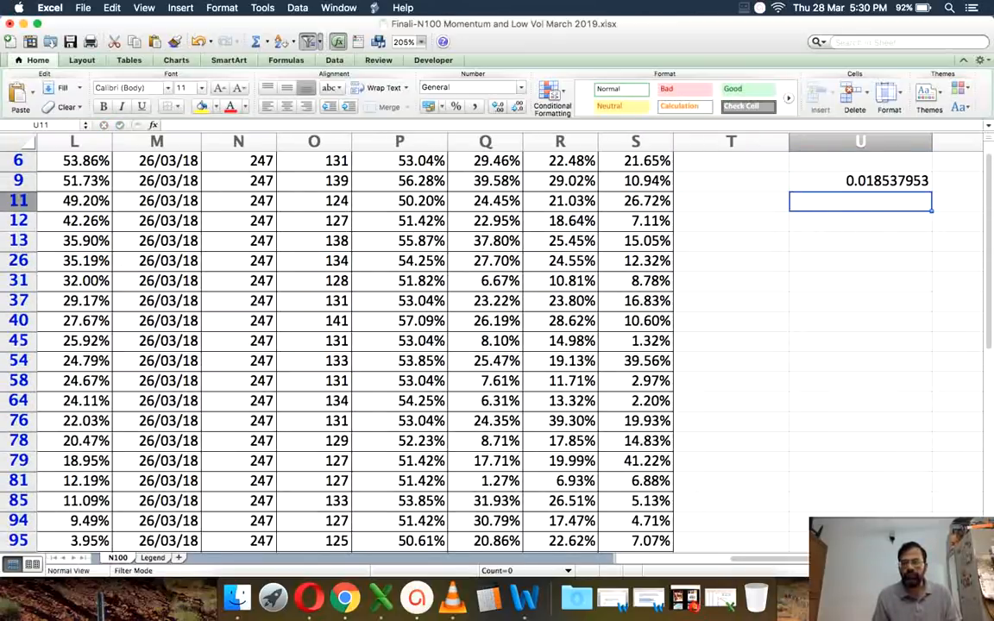
# Step: Try to filter the stddev of return column with a Less Than condition of 0.0185
pyautogui.moveTo(778, 559); pyautogui.dragTo(665, 560)
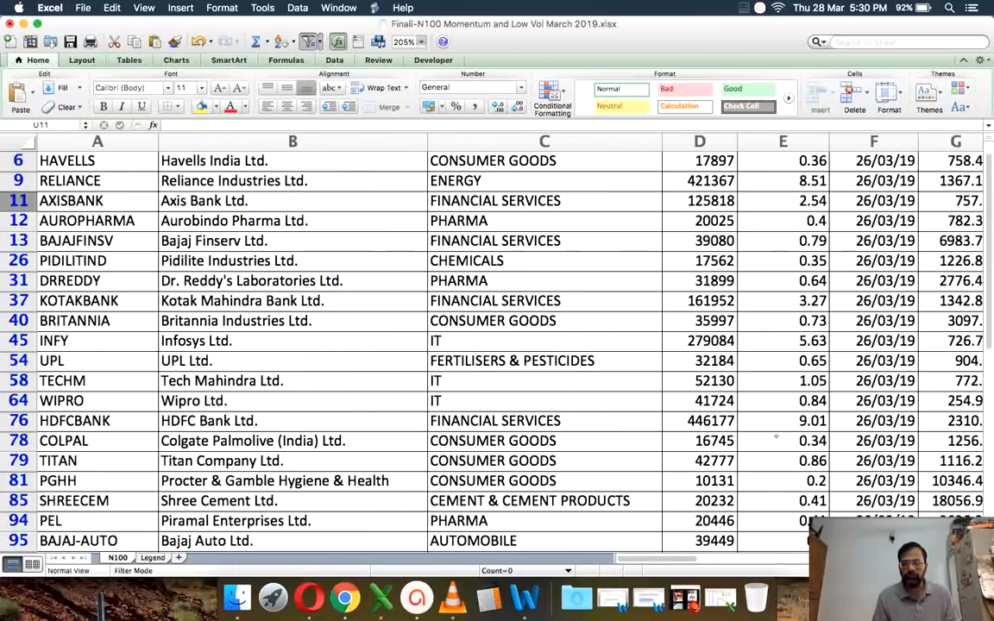
pyautogui.scroll(3, 775, 438)
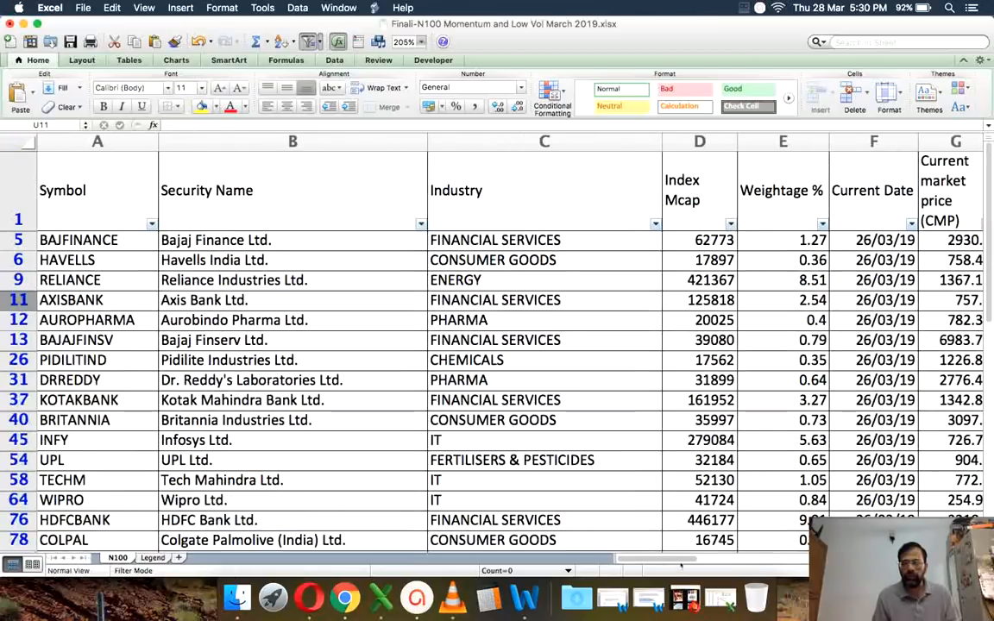
pyautogui.moveTo(678, 560); pyautogui.dragTo(698, 562)
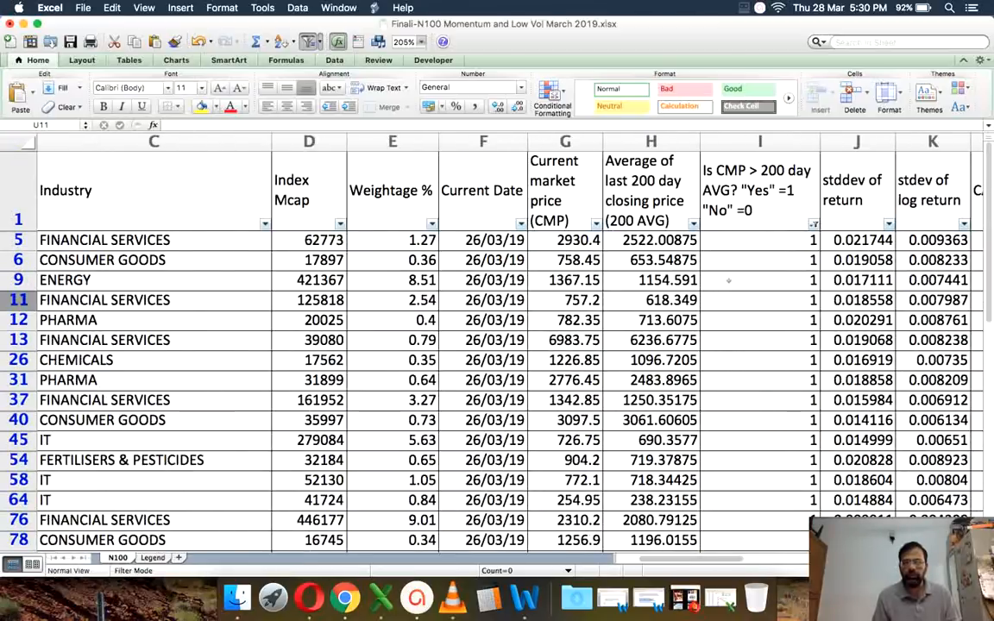
pyautogui.click(888, 223)
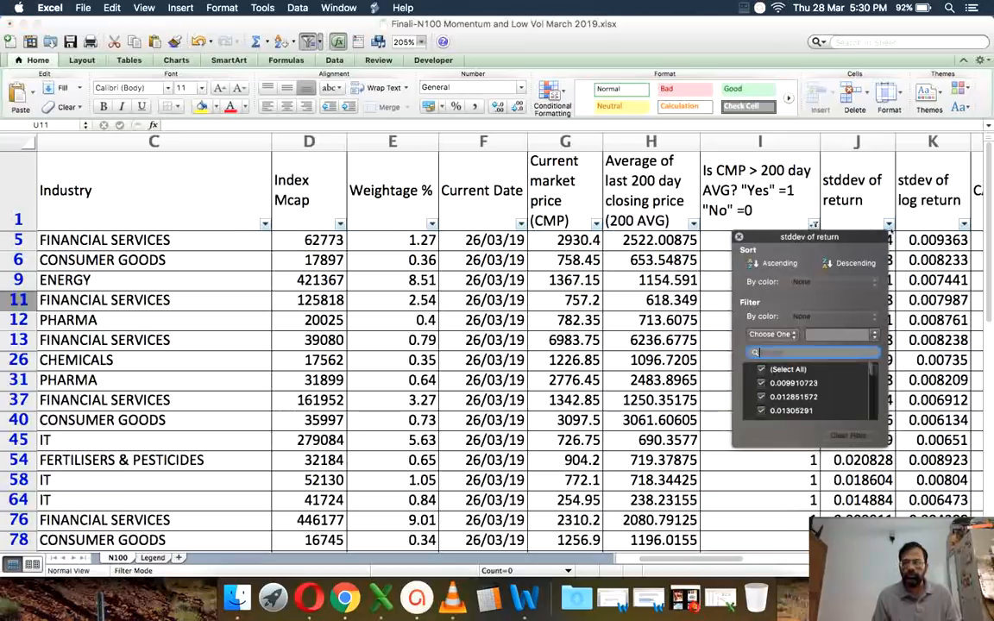
pyautogui.click(802, 334)
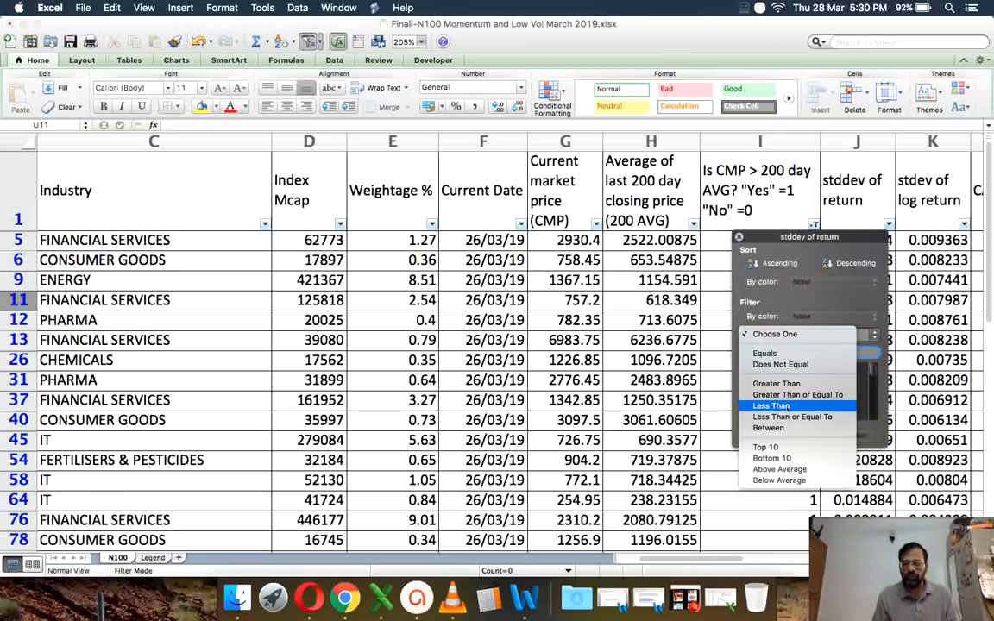
pyautogui.click(770, 406)
pyautogui.write('0')
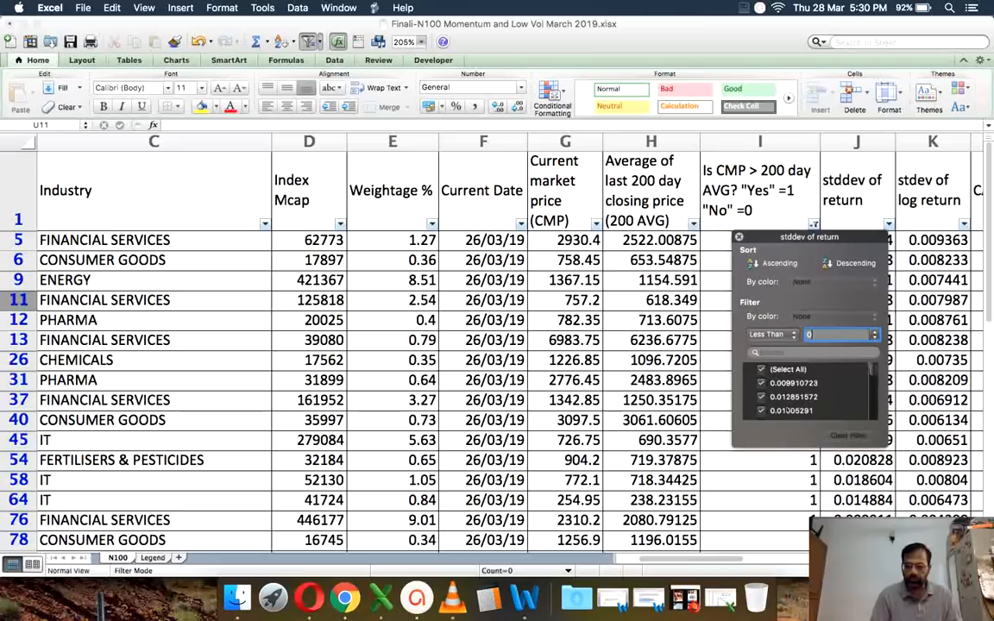
pyautogui.write('.0185')
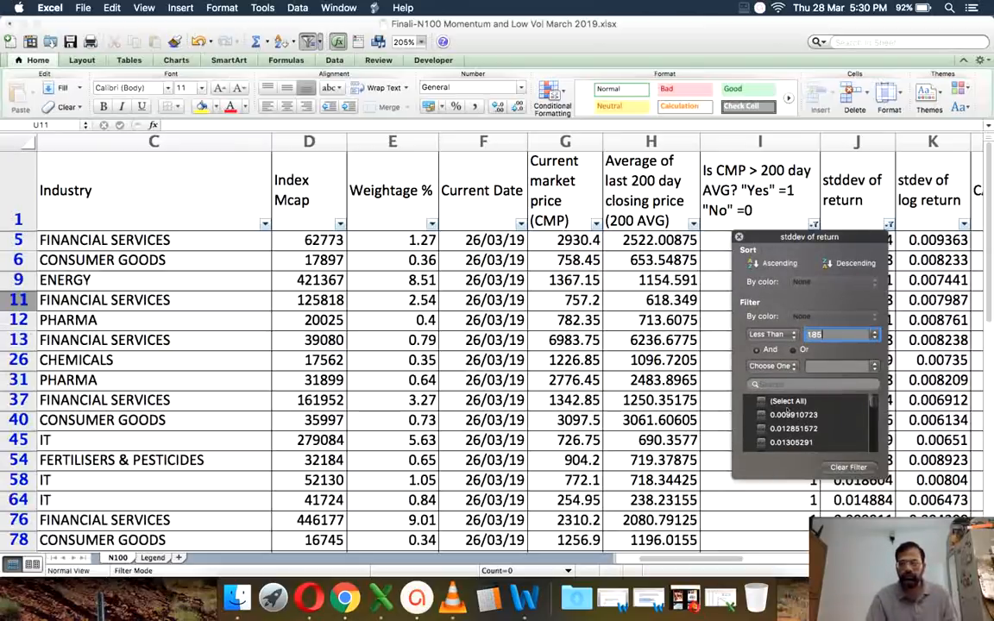
pyautogui.click(660, 400)
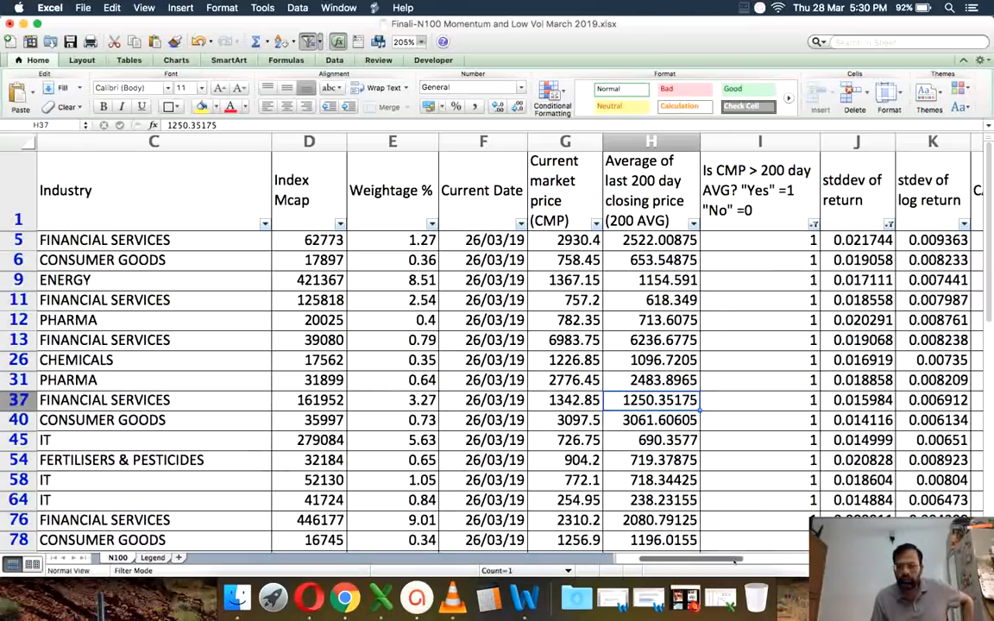
# Step: Correct the stddev of return filter's Less Than value to 0.0185 and close the filter settings
pyautogui.hscroll(4, 690, 501)
pyautogui.hscroll(5, 724, 505)
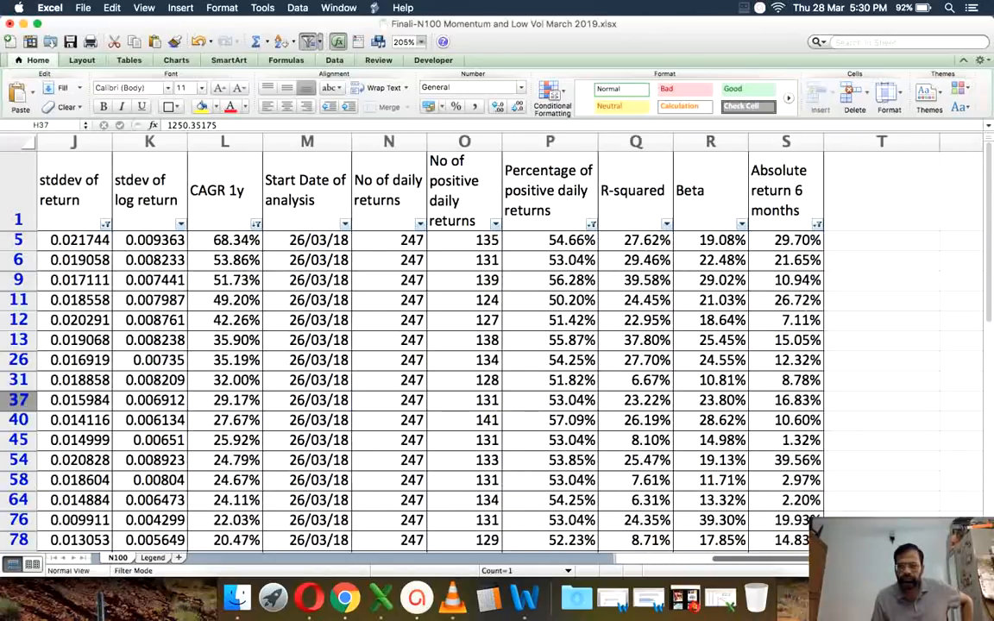
pyautogui.hscroll(2, 725, 504)
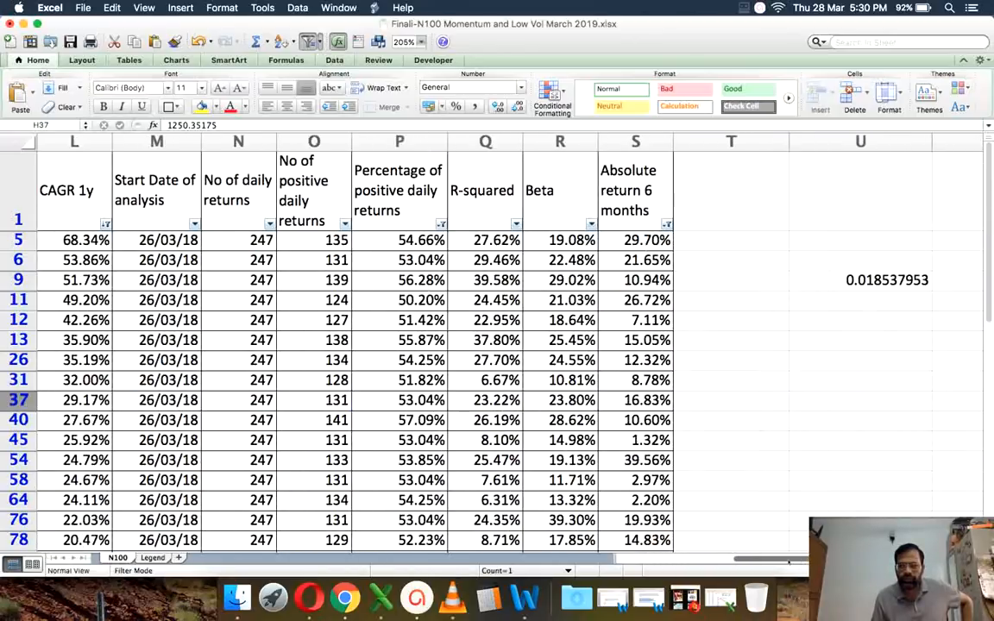
pyautogui.hscroll(-4, 706, 505)
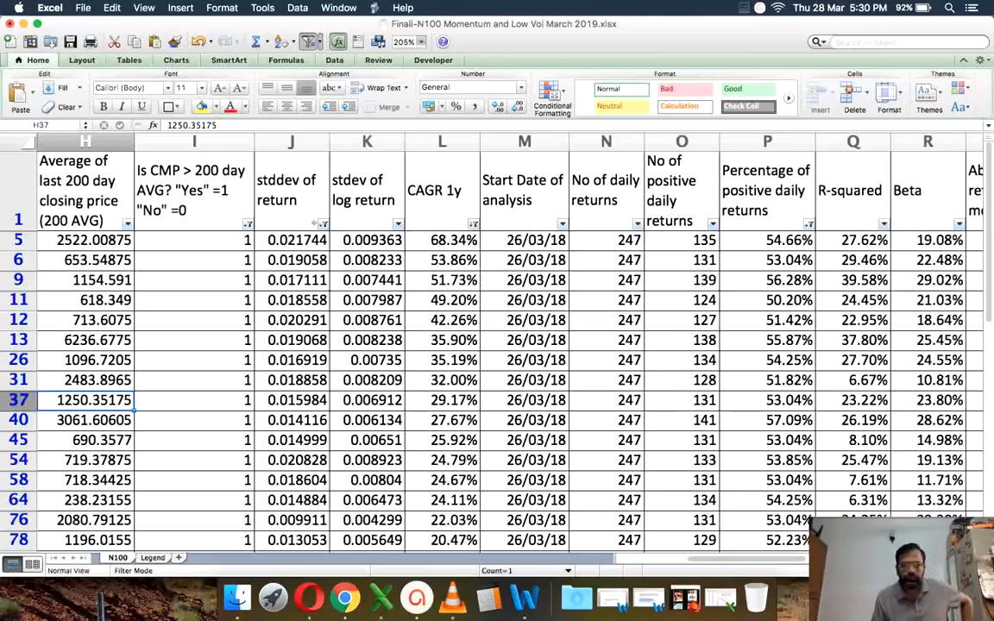
pyautogui.click(322, 224)
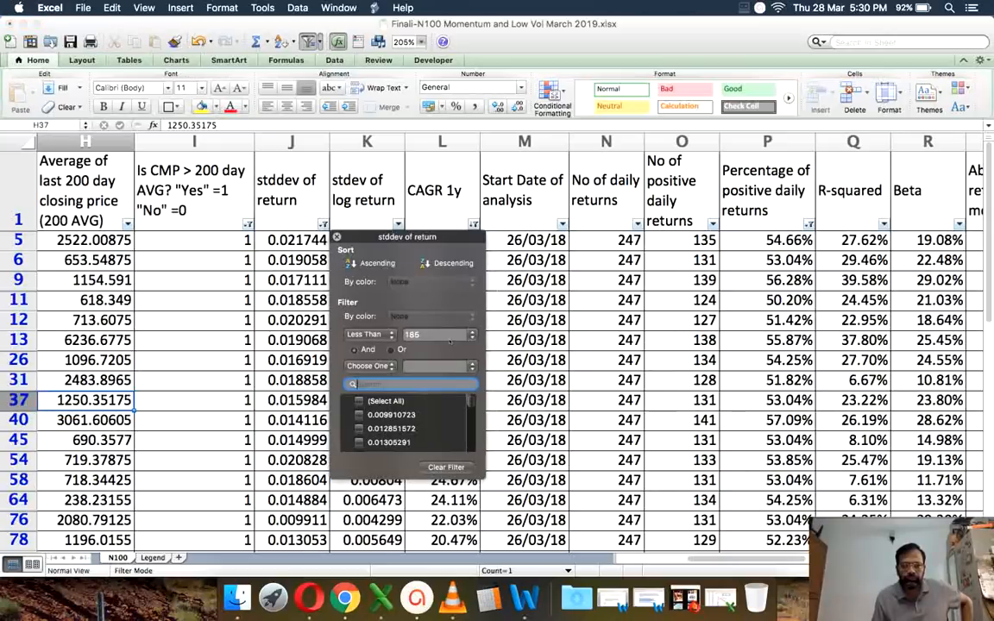
pyautogui.doubleClick(444, 336)
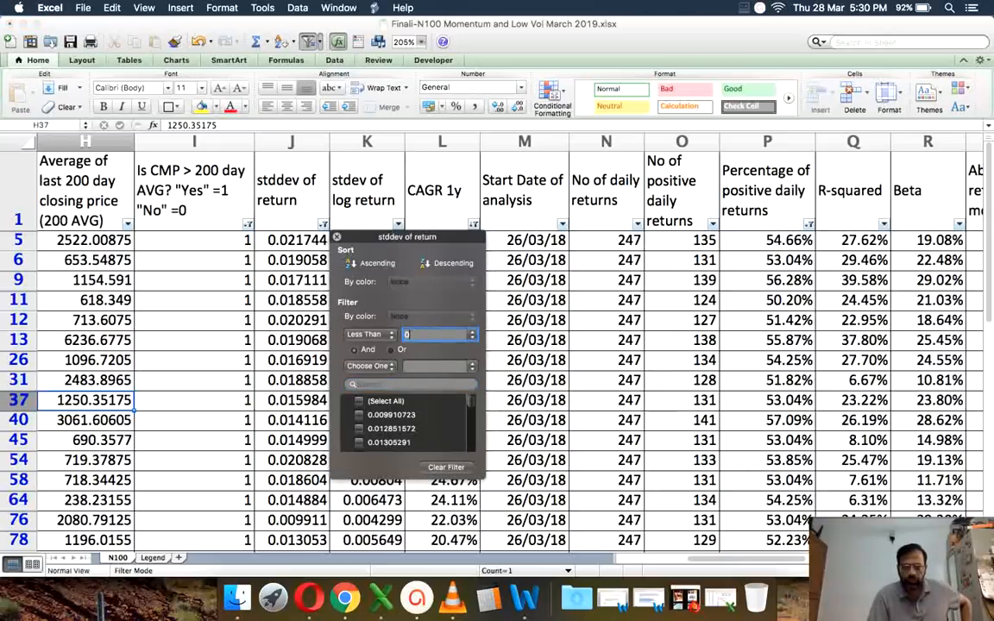
pyautogui.write('0.01')
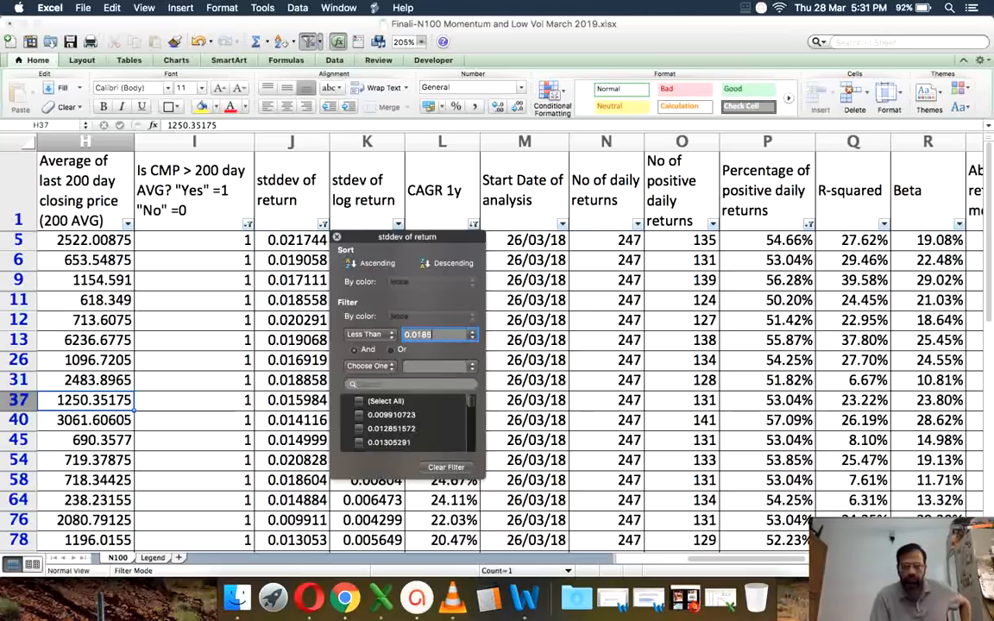
pyautogui.write('85')
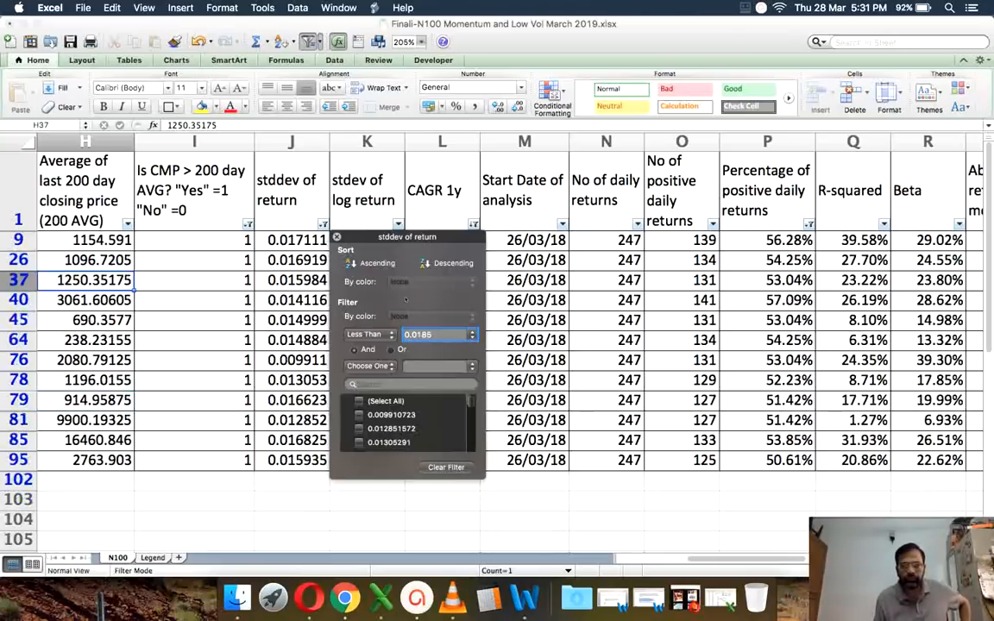
pyautogui.click(337, 237)
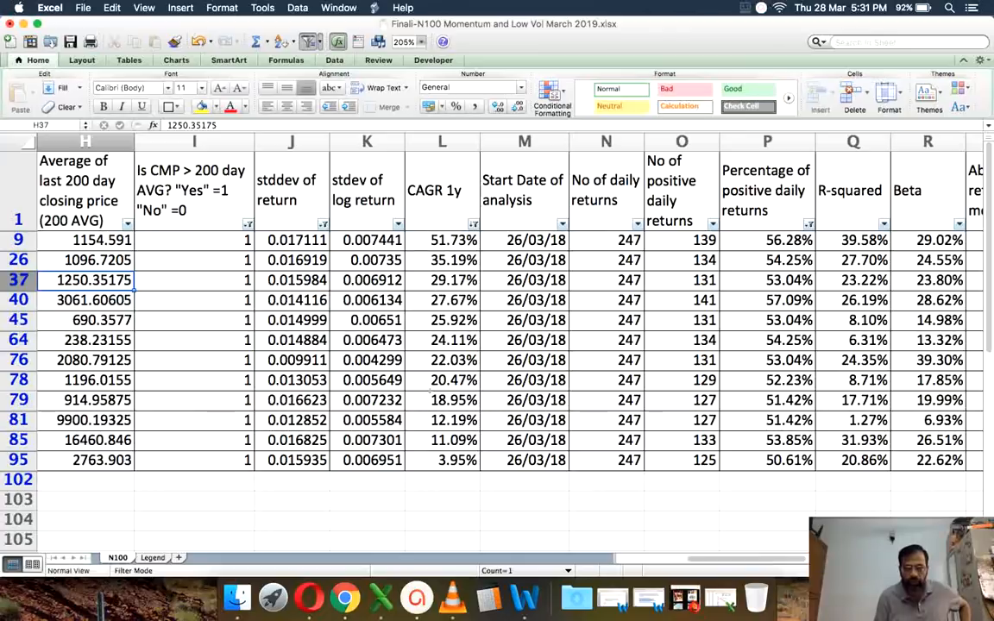
# Step: Select the six highest CAGR 1y values in the filtered list, rows 9 to 64, to point out the top stocks
pyautogui.moveTo(426, 239); pyautogui.dragTo(431, 342)
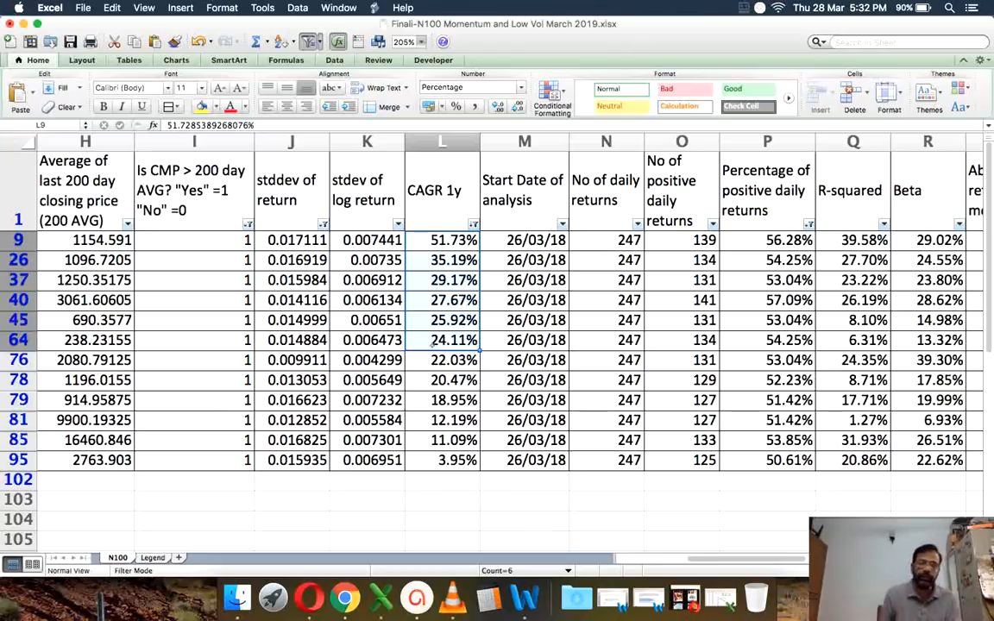
pyautogui.click(656, 300)
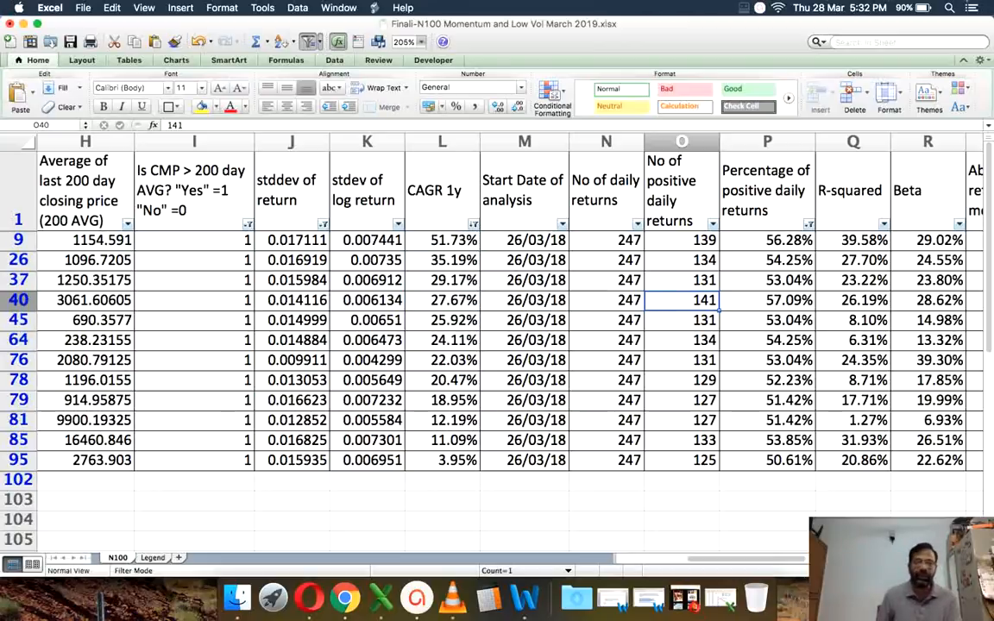
pyautogui.click(684, 8)
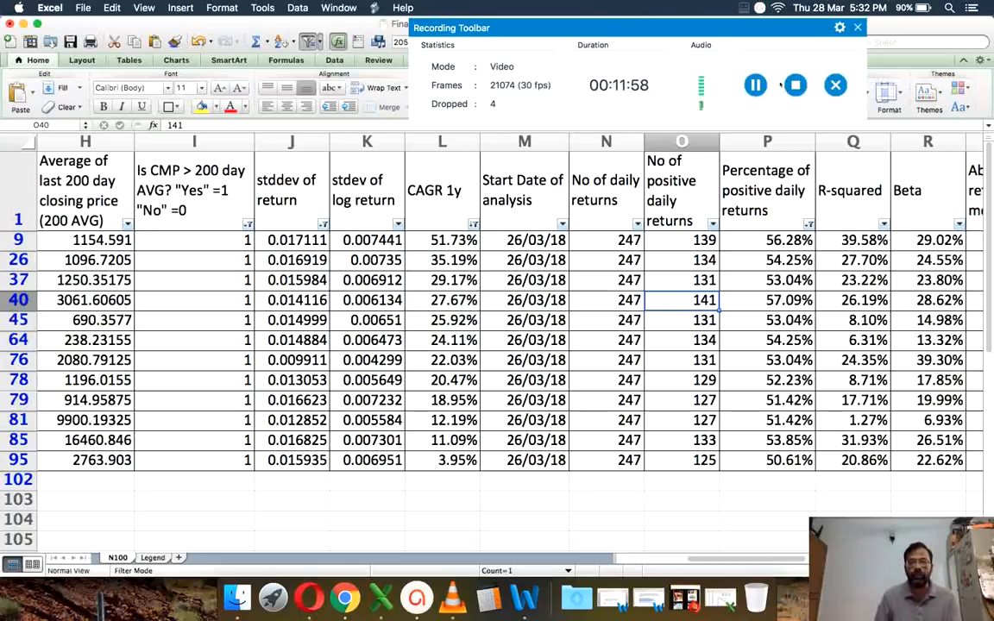